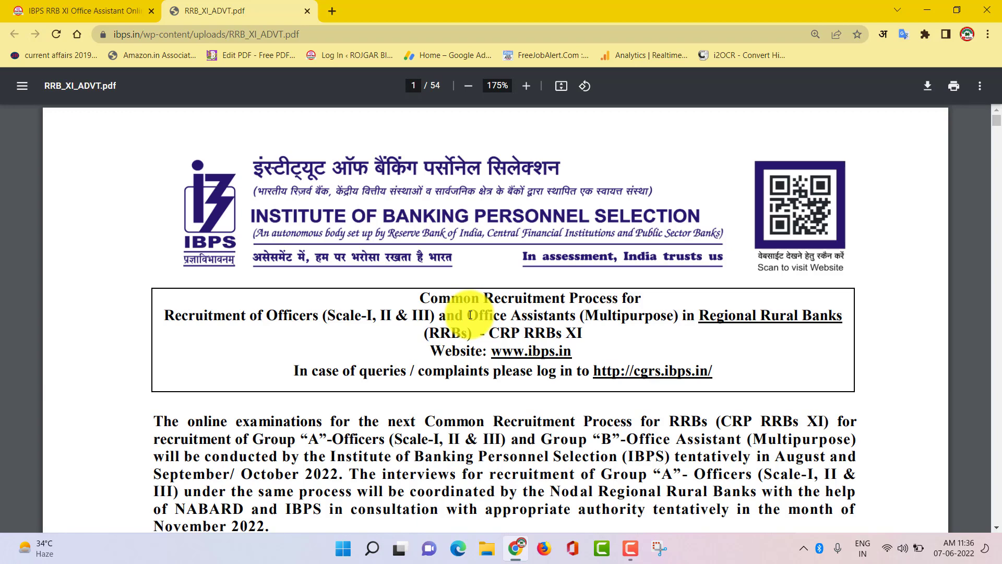
- Skim the opening of the RRB XI advertisement PDF, then return to the start of the IBPS RRB XI Office Assistant post
scroll(387, 277, "down", 12)
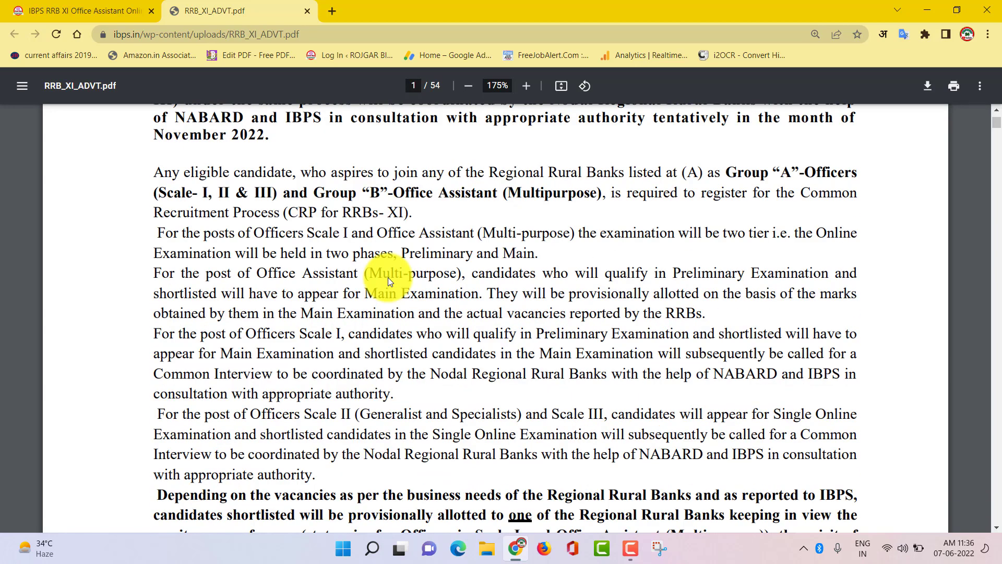
scroll(387, 277, "down", 5)
left_click(76, 8)
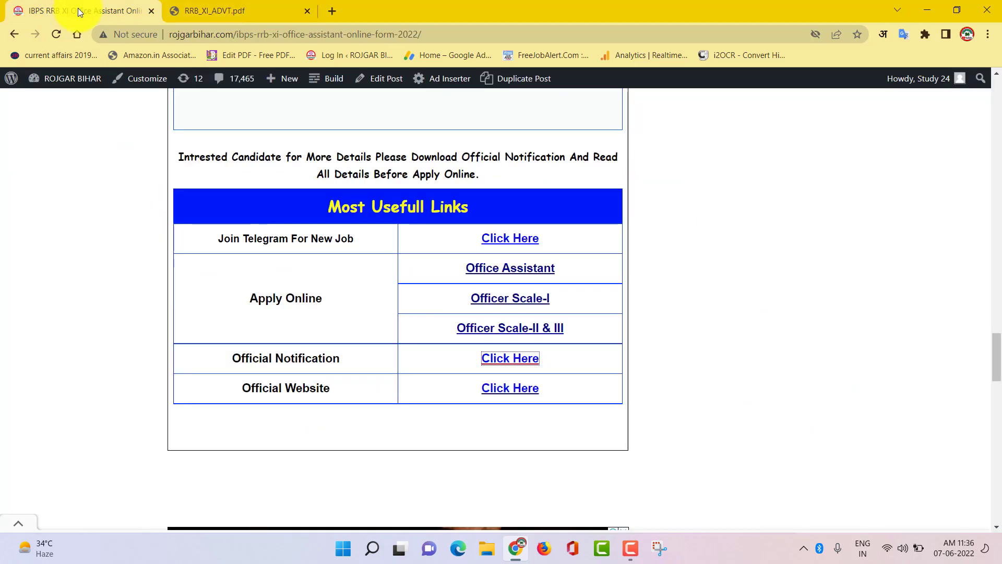
scroll(499, 429, "up", 5)
scroll(499, 429, "up", 20)
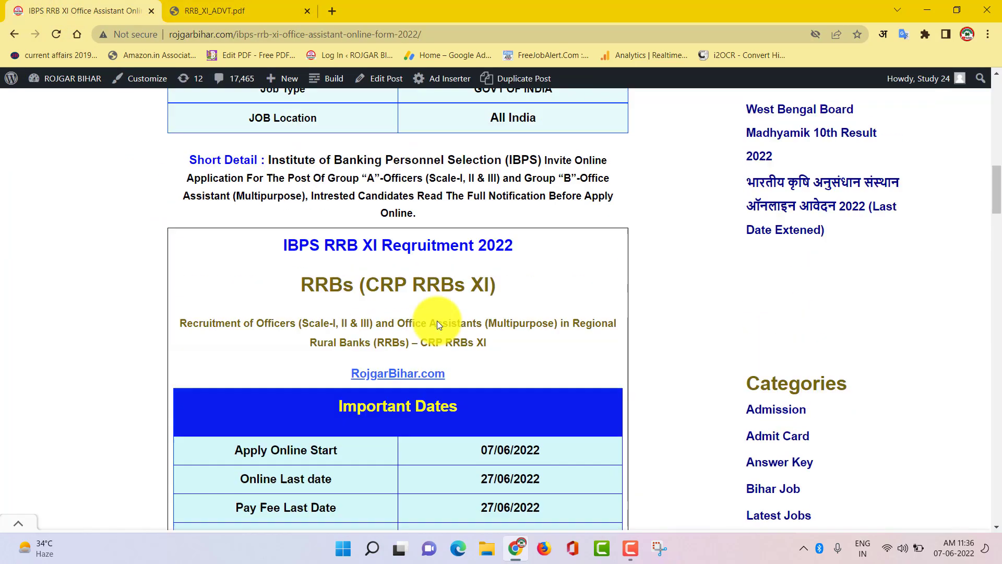
scroll(437, 321, "up", 3)
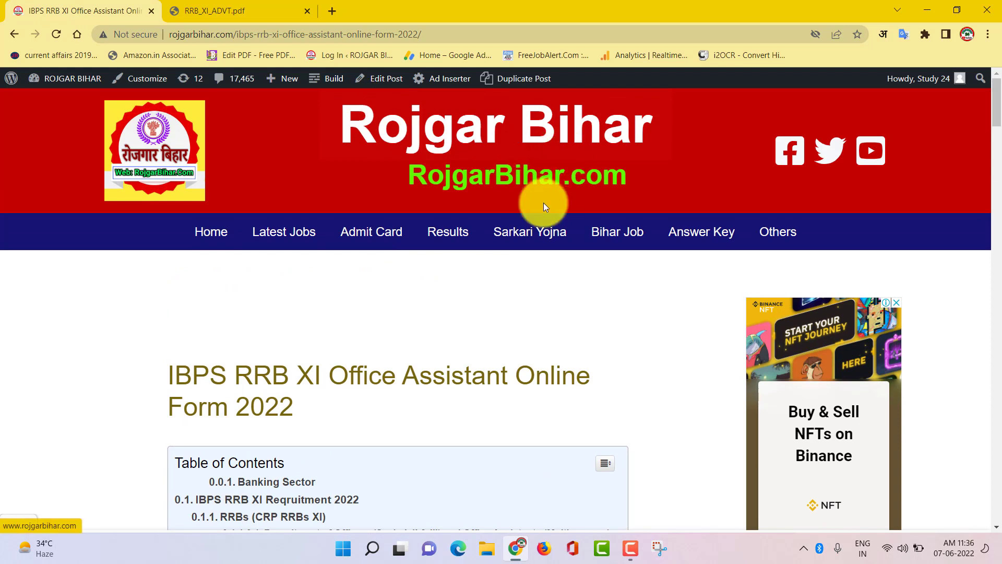
- Review the post's important dates, application fees, age limits, eligibility and vacancy details
scroll(465, 303, "down", 15)
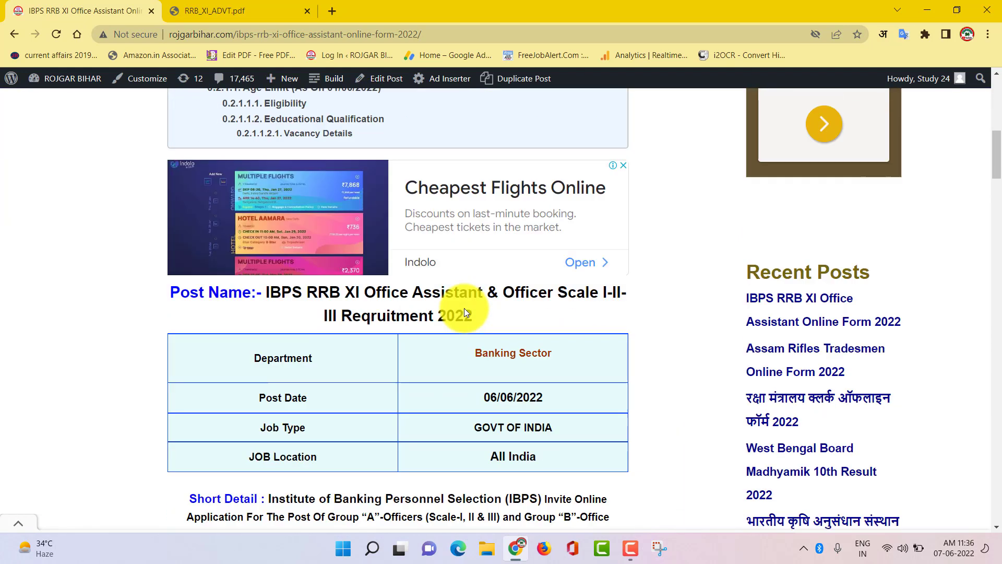
scroll(465, 309, "down", 9)
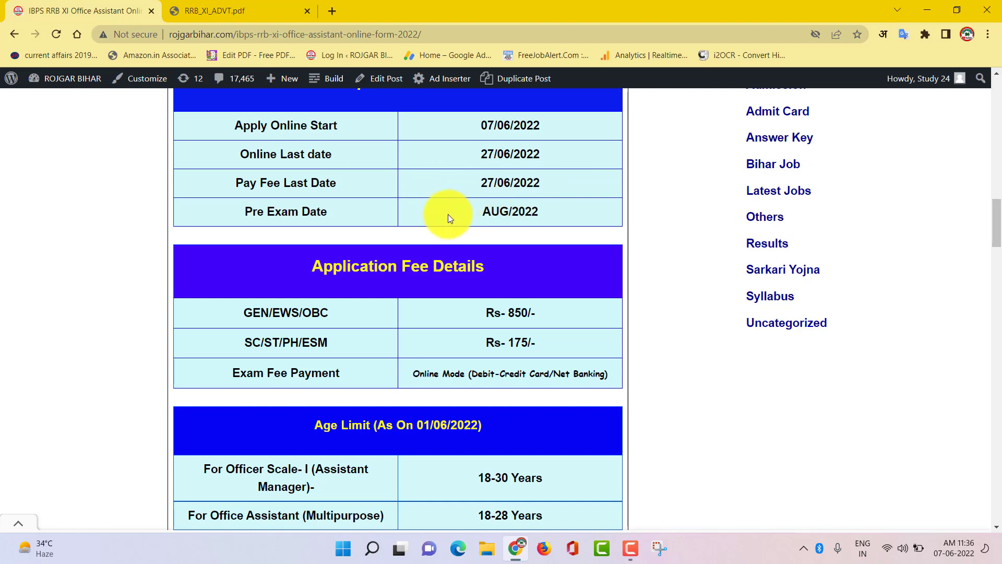
scroll(448, 218, "down", 1)
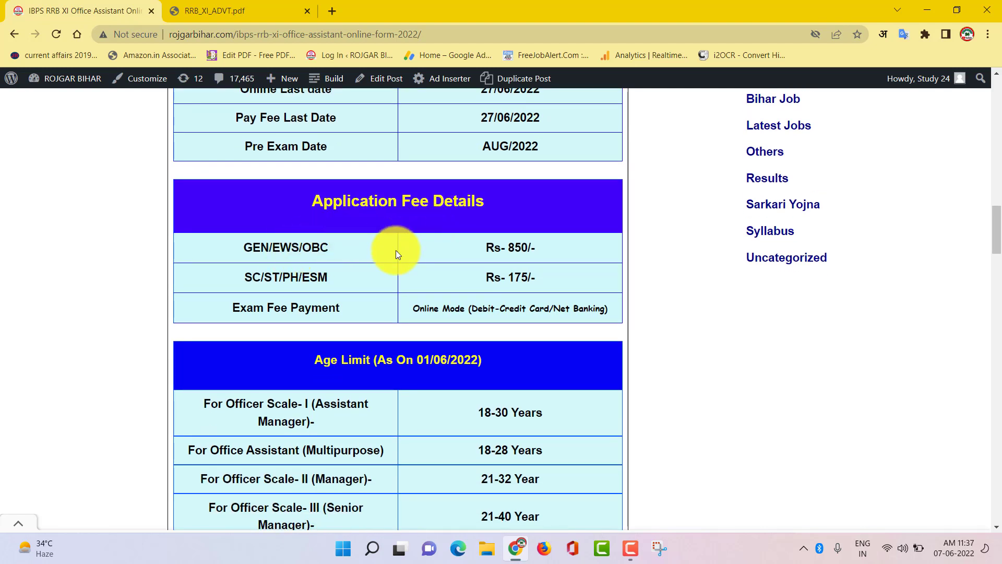
scroll(392, 252, "down", 1)
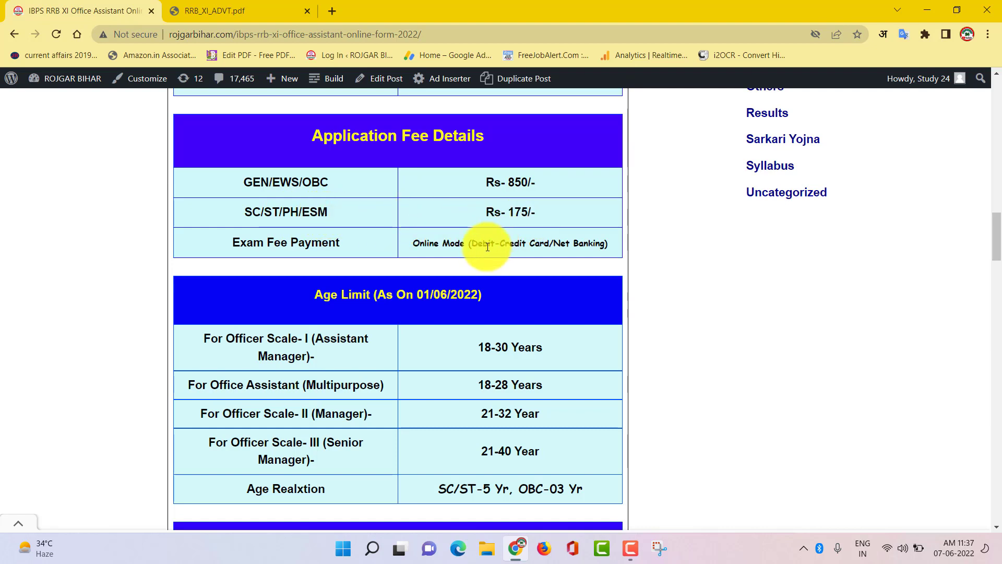
scroll(476, 249, "down", 2)
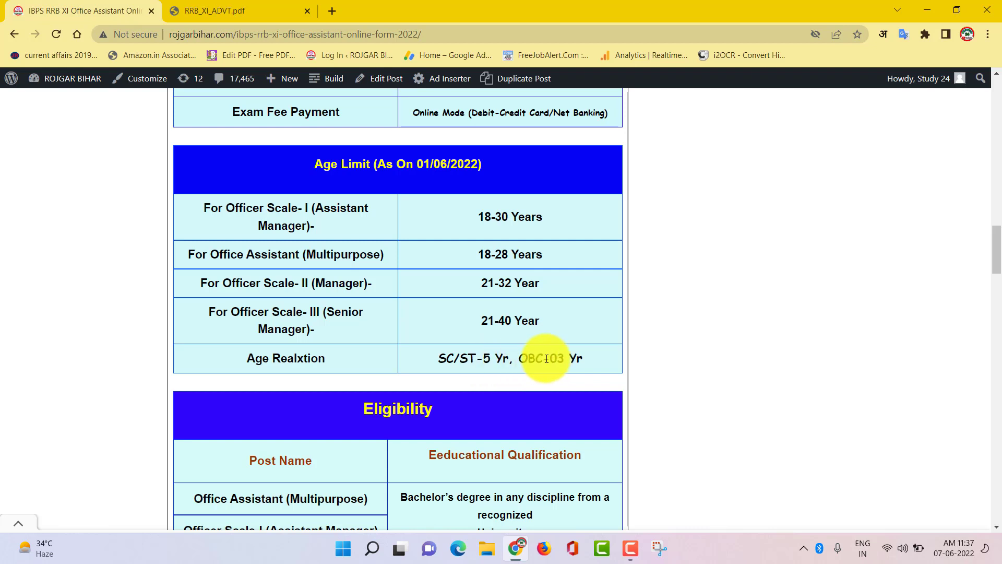
scroll(487, 371, "down", 4)
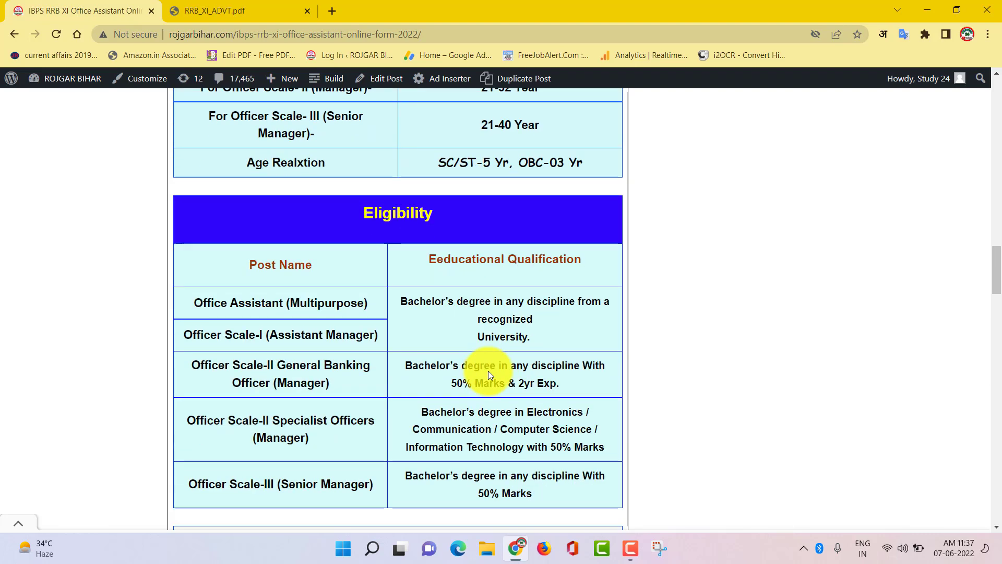
scroll(488, 370, "down", 4)
scroll(487, 371, "up", 3)
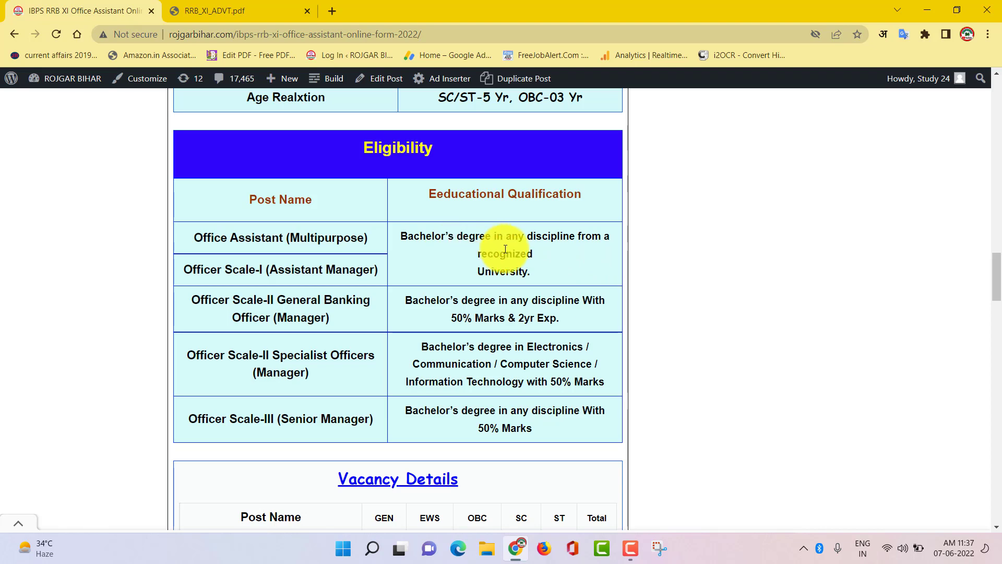
scroll(475, 328, "down", 6)
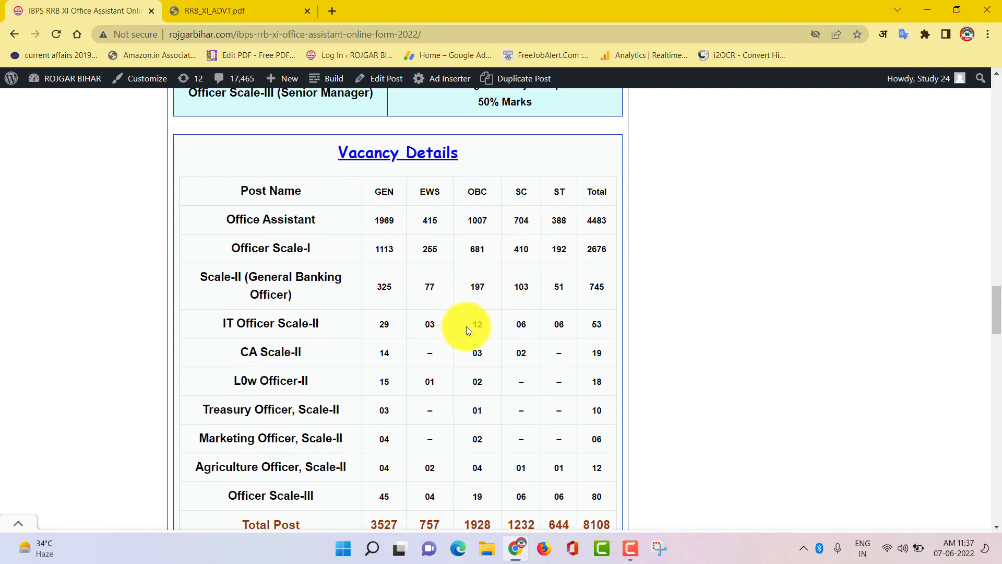
scroll(540, 362, "down", 4)
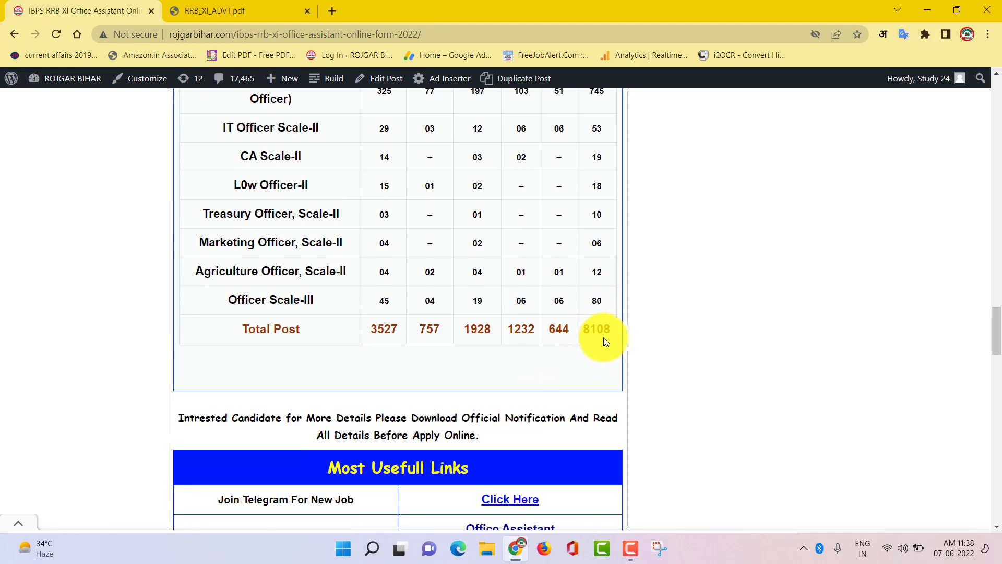
- Open the Office Assistant online application on the IBPS site and start a new registration
scroll(519, 375, "down", 5)
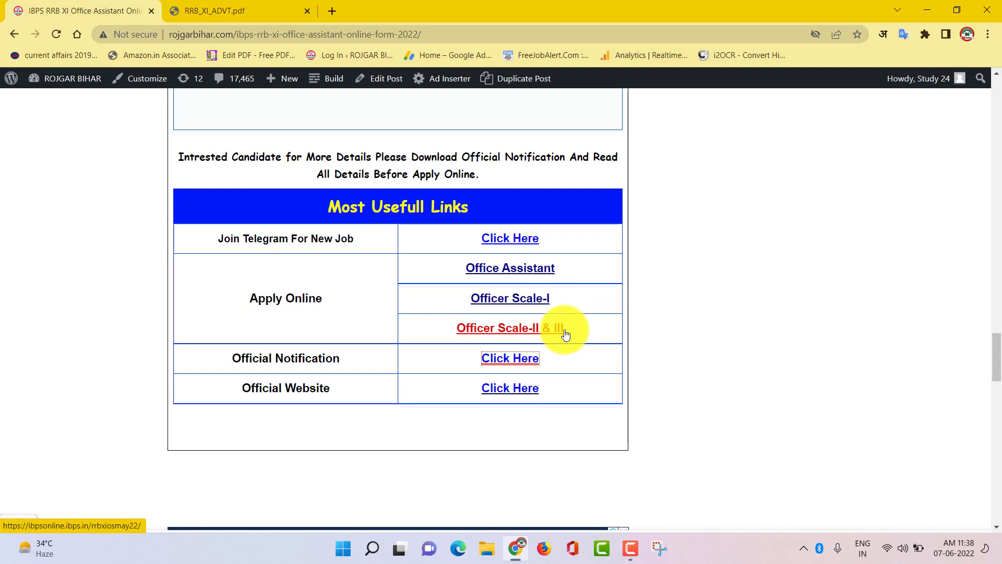
left_click(524, 270)
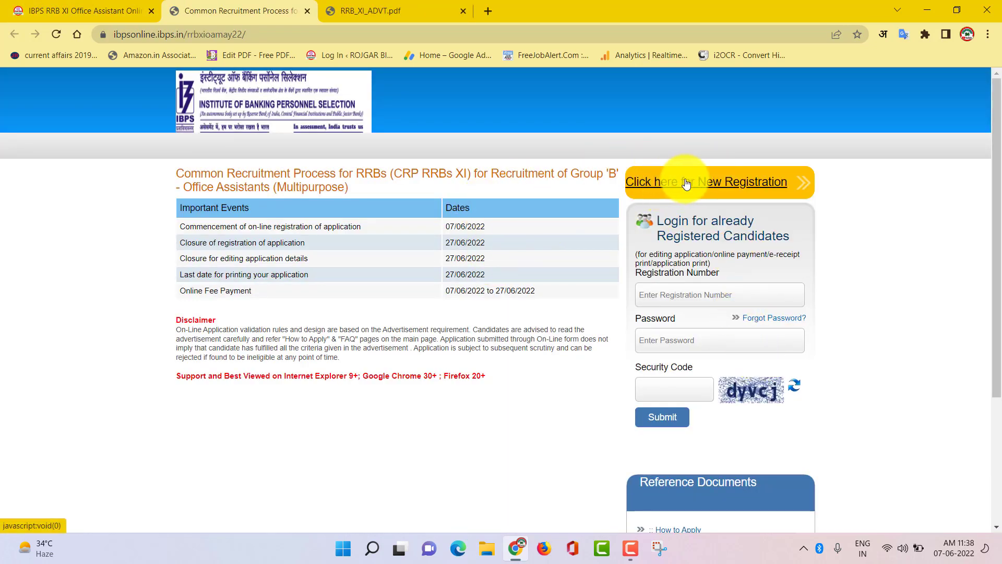
left_click(734, 187)
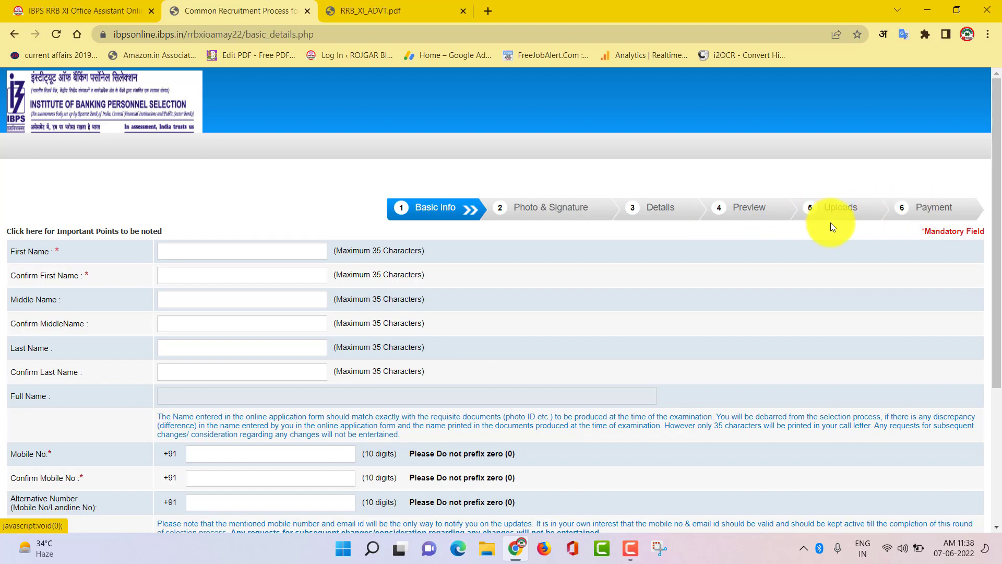
- Enter and confirm the candidate's first and last names in the basic information form, leaving the middle name blank
scroll(164, 279, "down", 3)
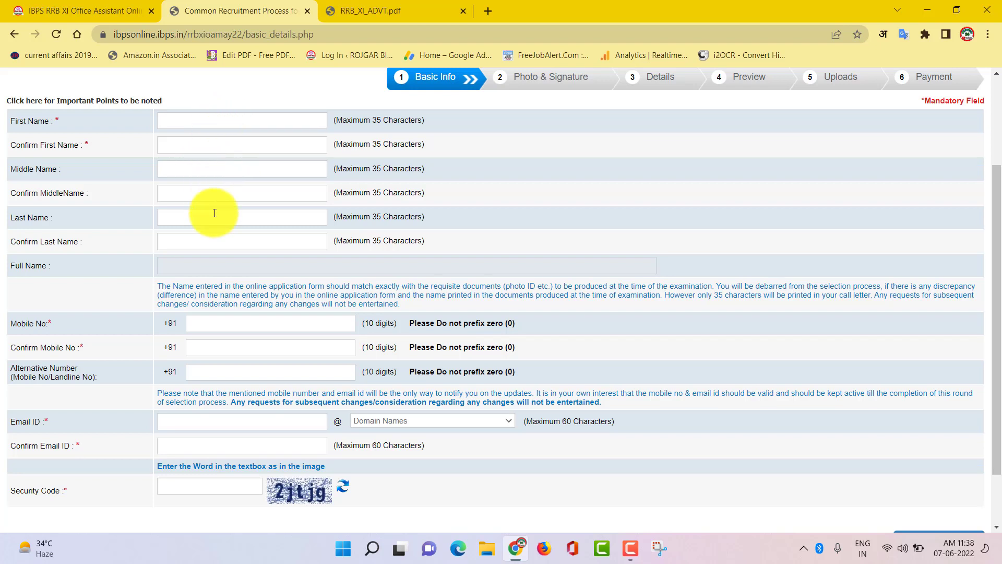
left_click(218, 127)
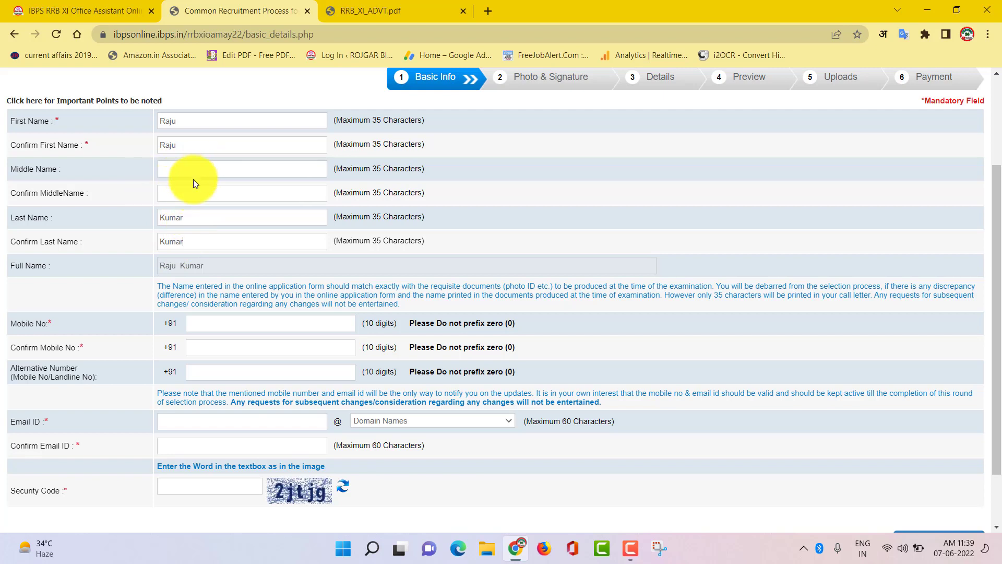
scroll(190, 234, "down", 1)
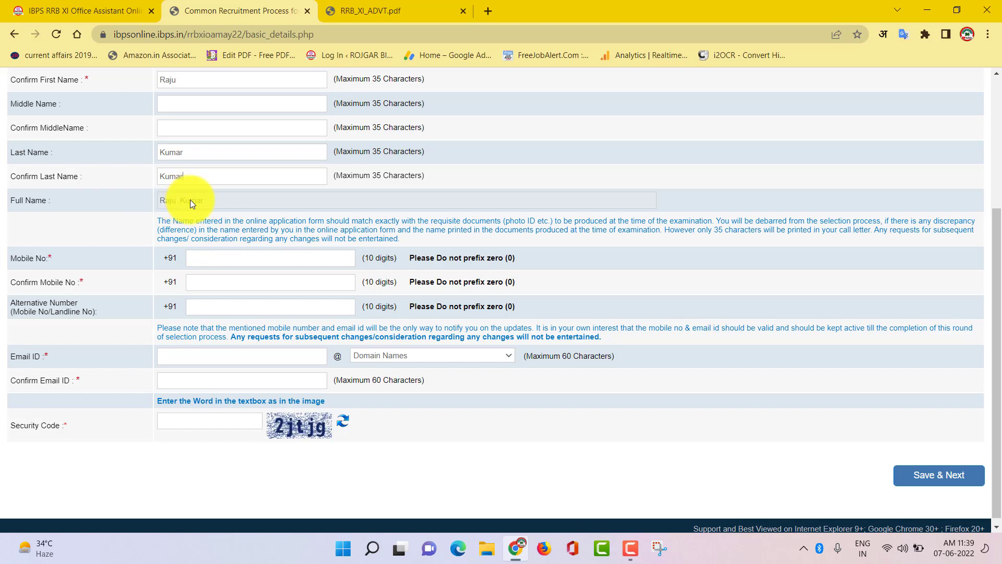
- Enter and confirm the candidate's mobile number and email with the gmail.com domain, fill in the security code, and save the basic information
scroll(190, 199, "down", 1)
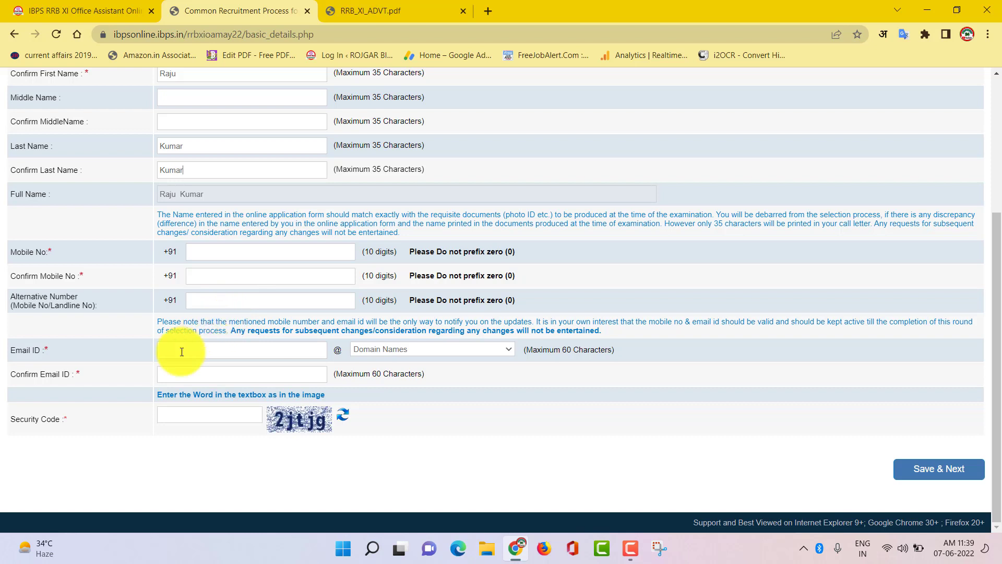
left_click(452, 347)
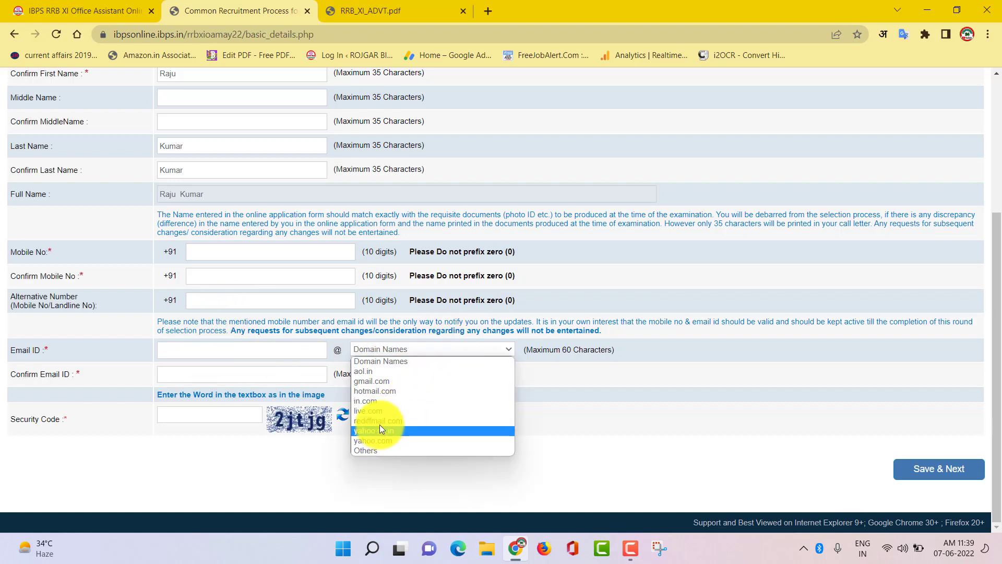
left_click(381, 380)
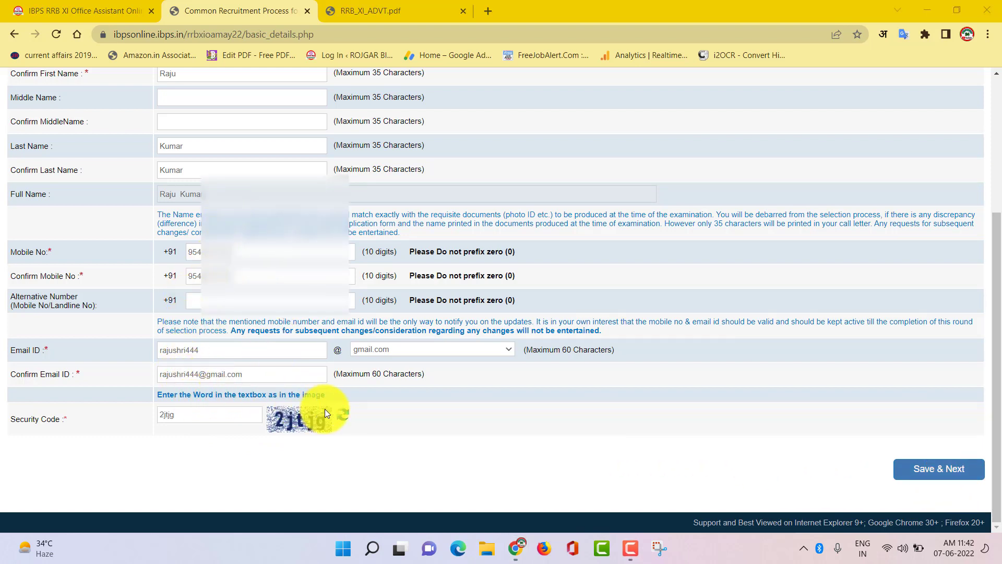
left_click(943, 471)
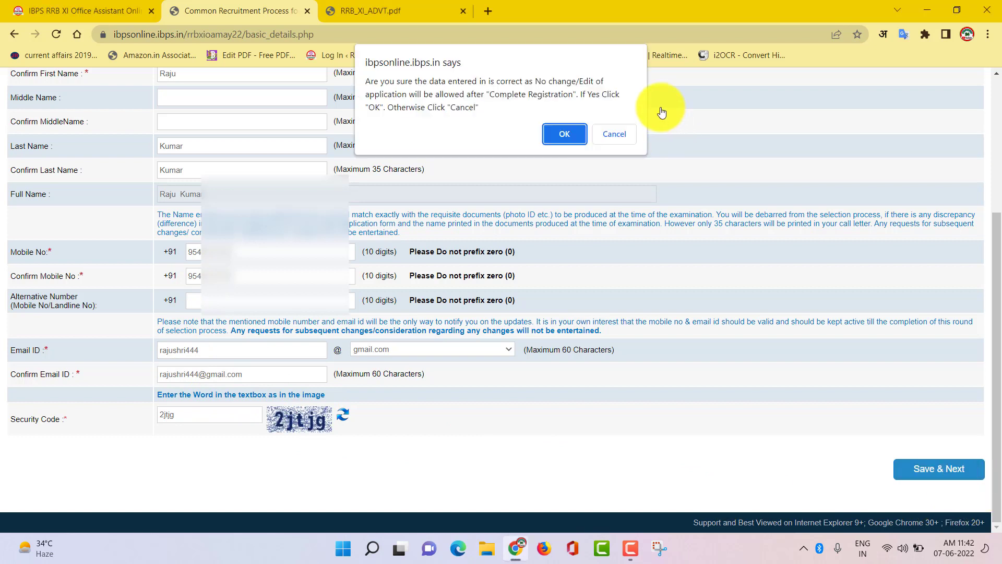
left_click(565, 136)
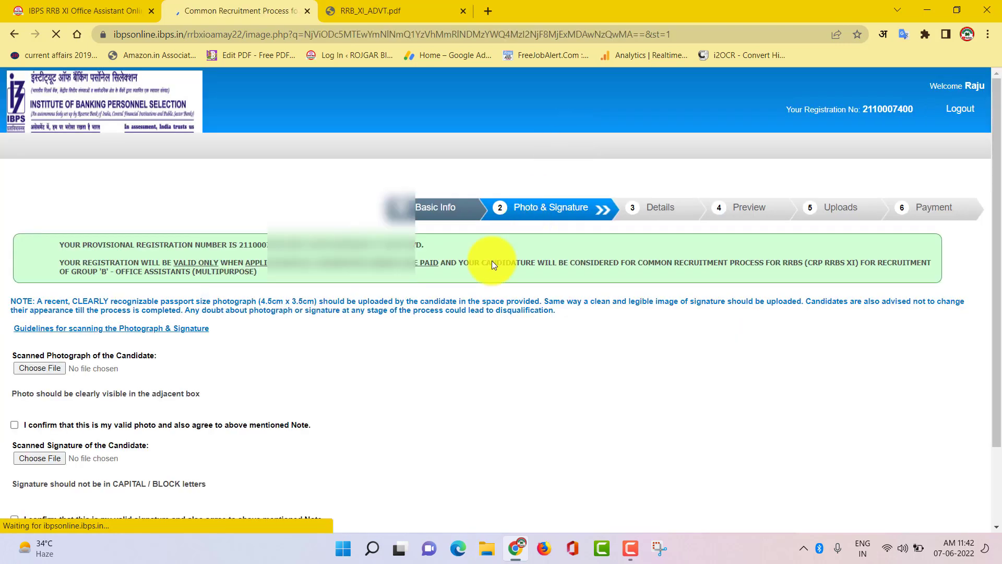
- Upload the candidate's photograph and signature, confirm both as valid, and proceed to the Details stage
scroll(362, 352, "down", 1)
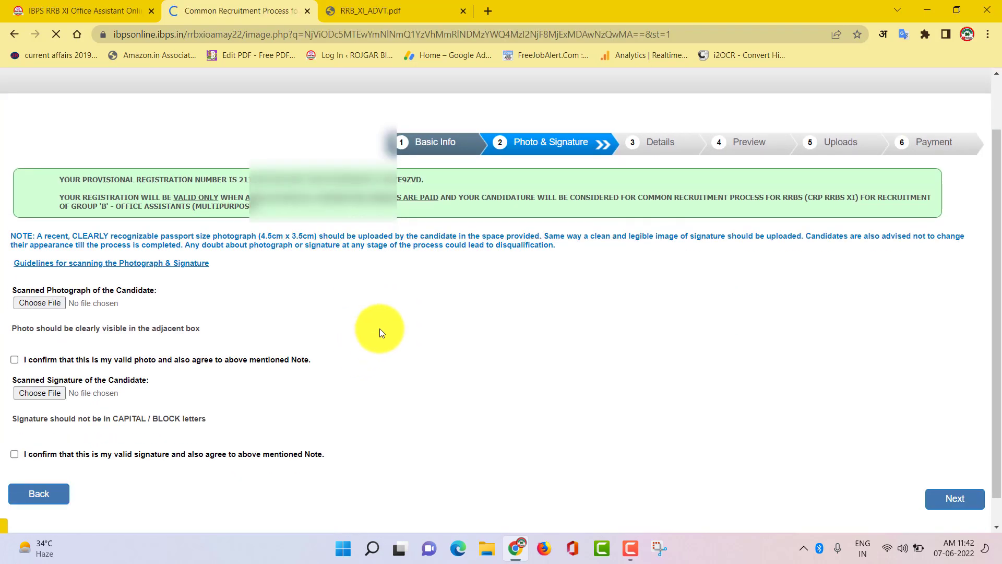
scroll(368, 297, "down", 1)
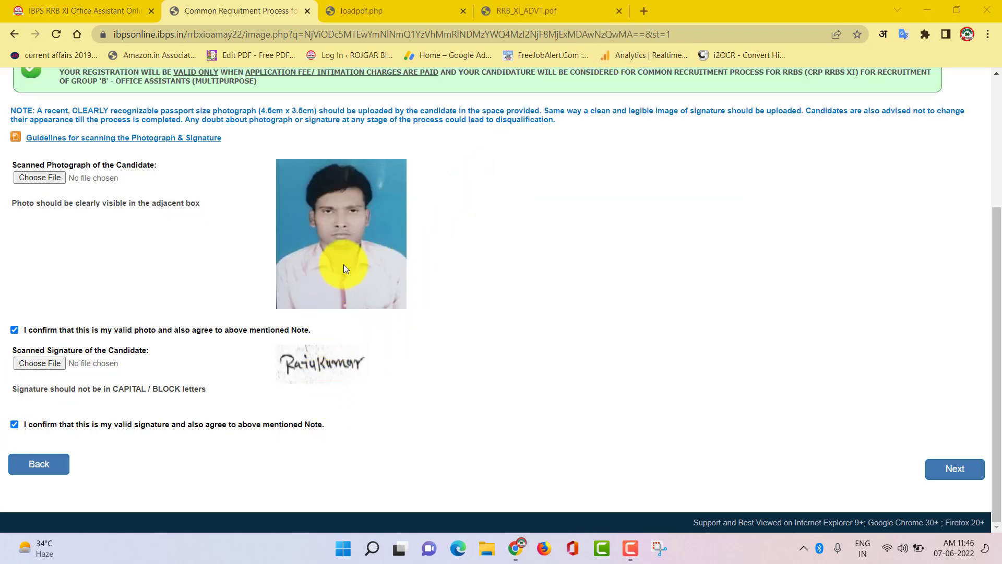
left_click(954, 474)
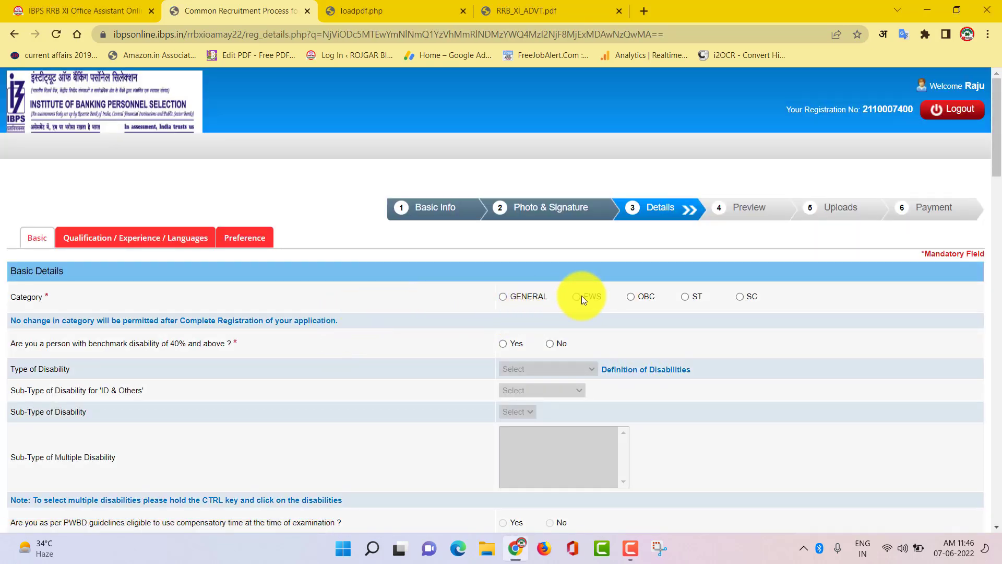
- Set the category to SC, accept the category notice, and answer No to the benchmark disability question
scroll(581, 295, "down", 1)
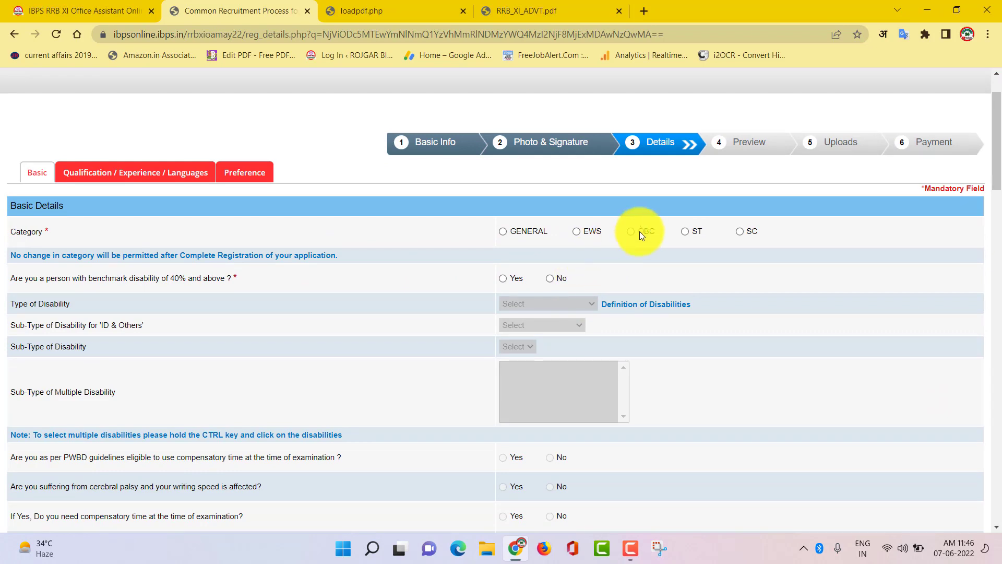
left_click(739, 232)
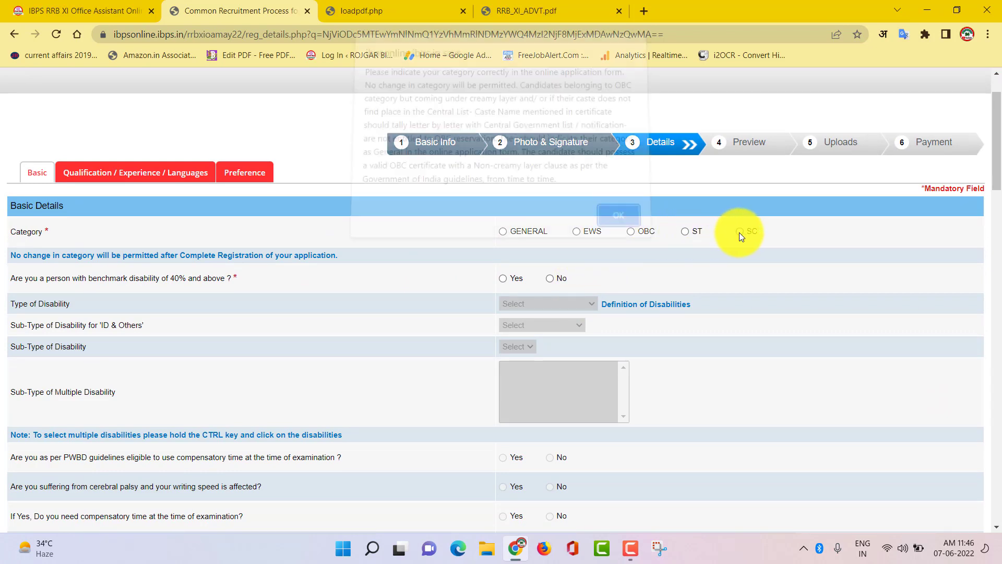
left_click(611, 222)
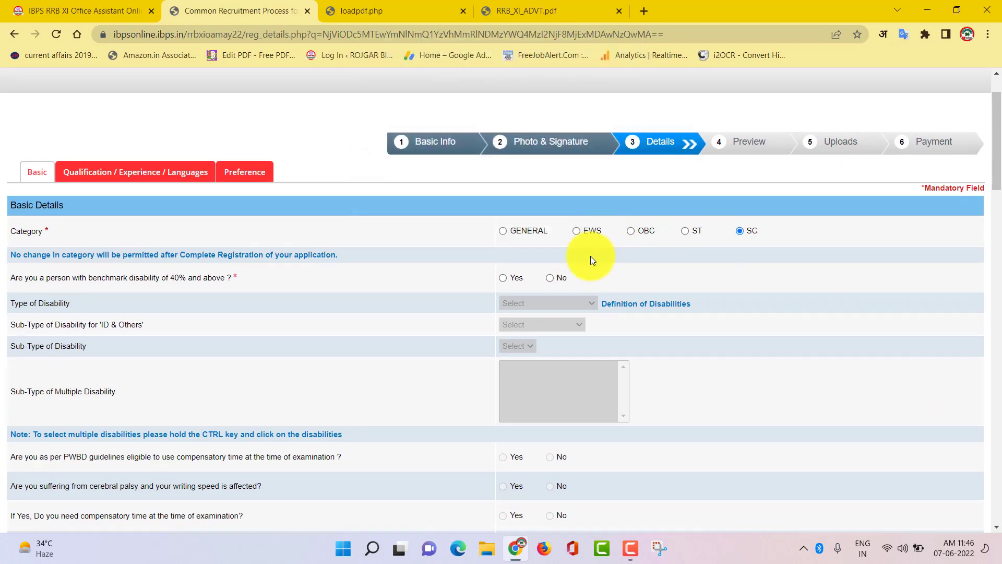
scroll(506, 212, "down", 2)
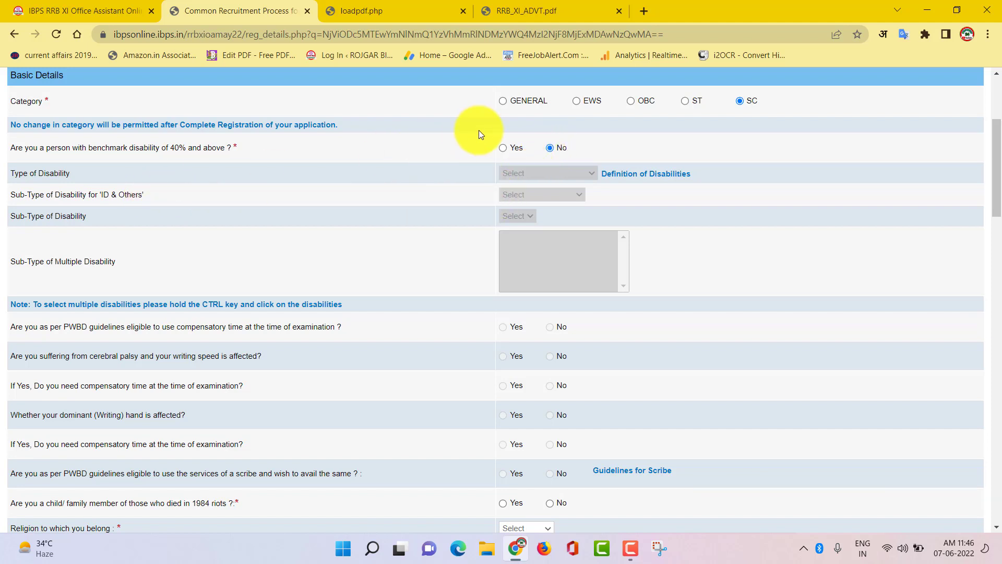
left_click(506, 148)
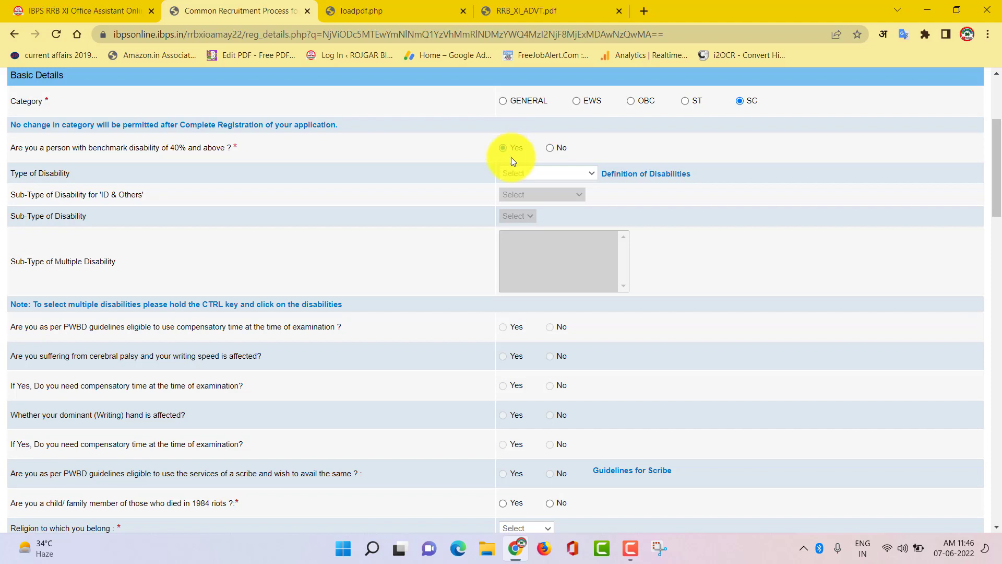
left_click(550, 173)
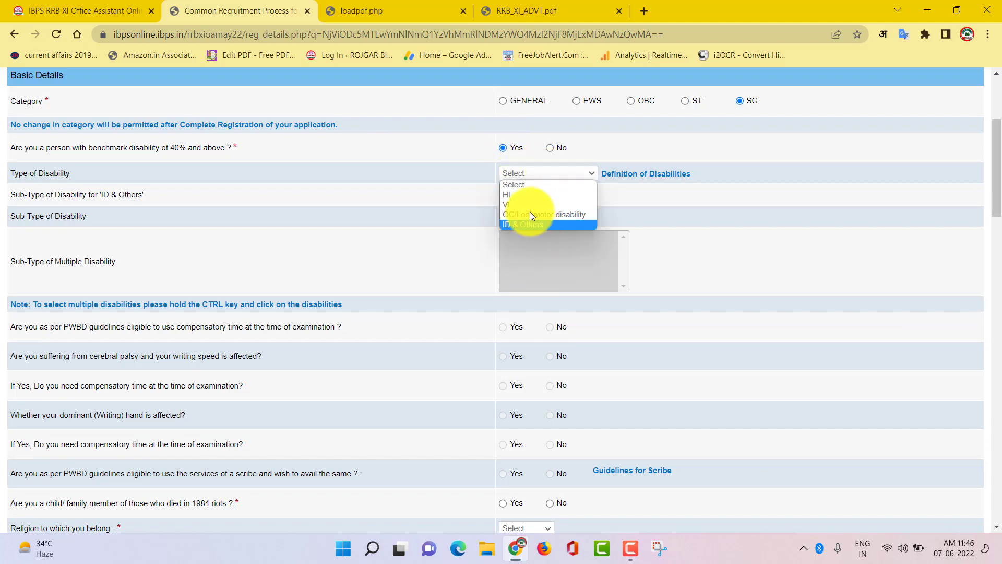
left_click(416, 182)
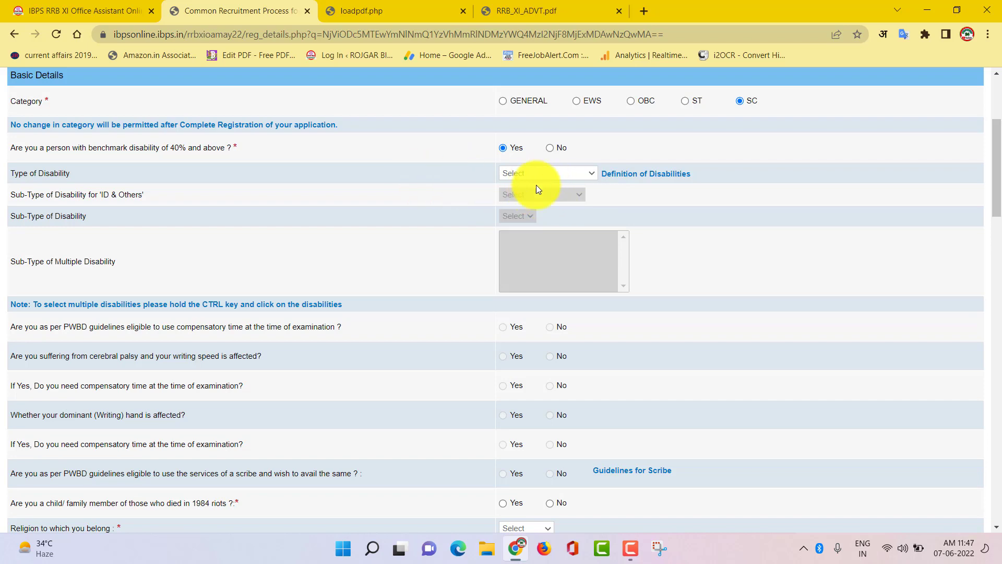
left_click(553, 147)
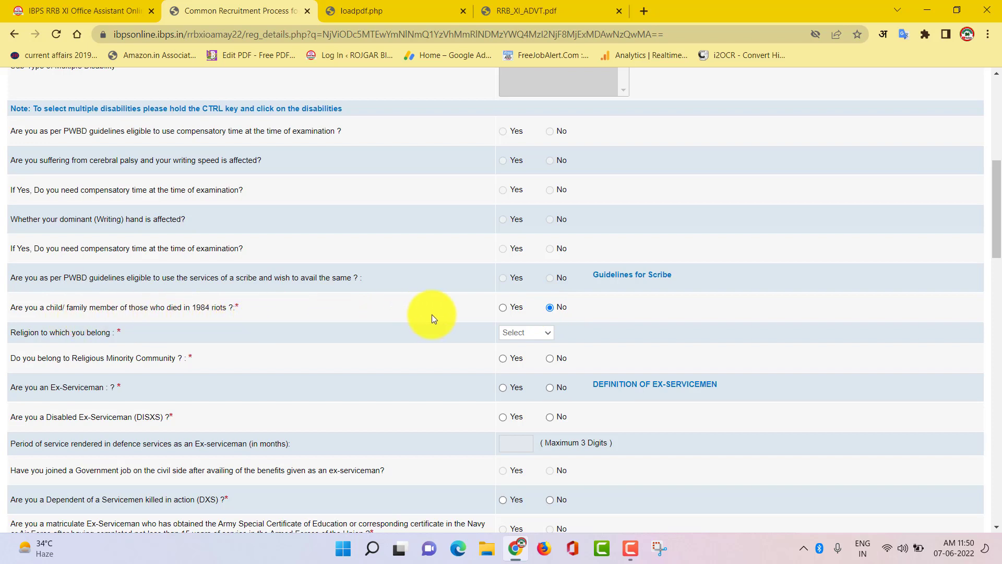
- Answer No to the 1984 riots question, set the religion to Hindu, and answer No to the religious minority and both ex-serviceman questions
left_click(558, 307)
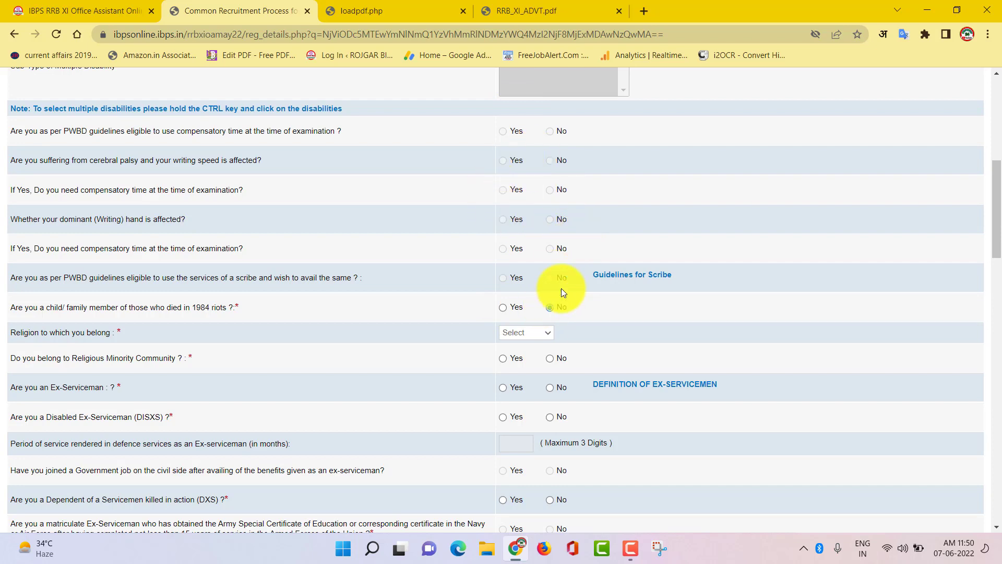
scroll(562, 288, "down", 3)
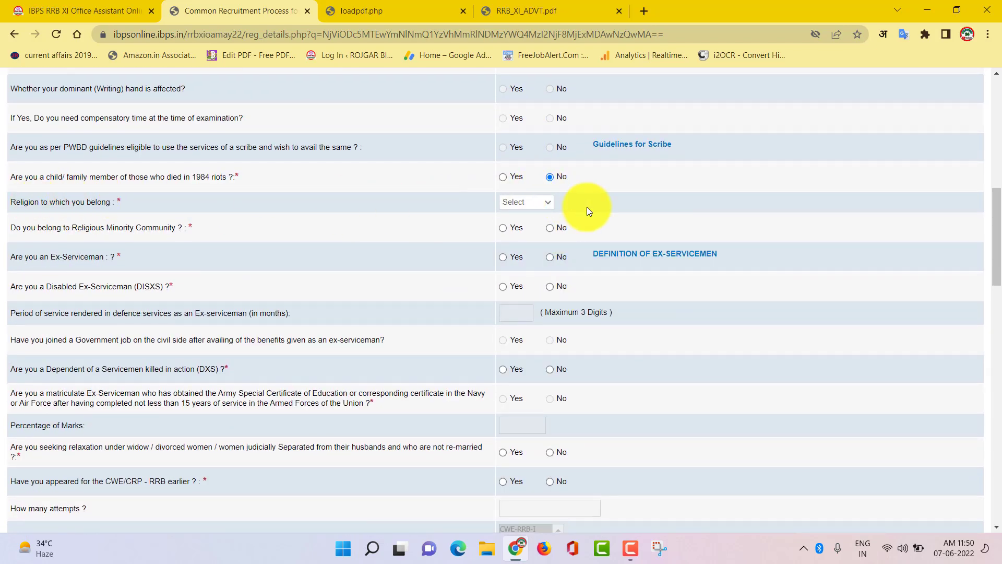
left_click(544, 207)
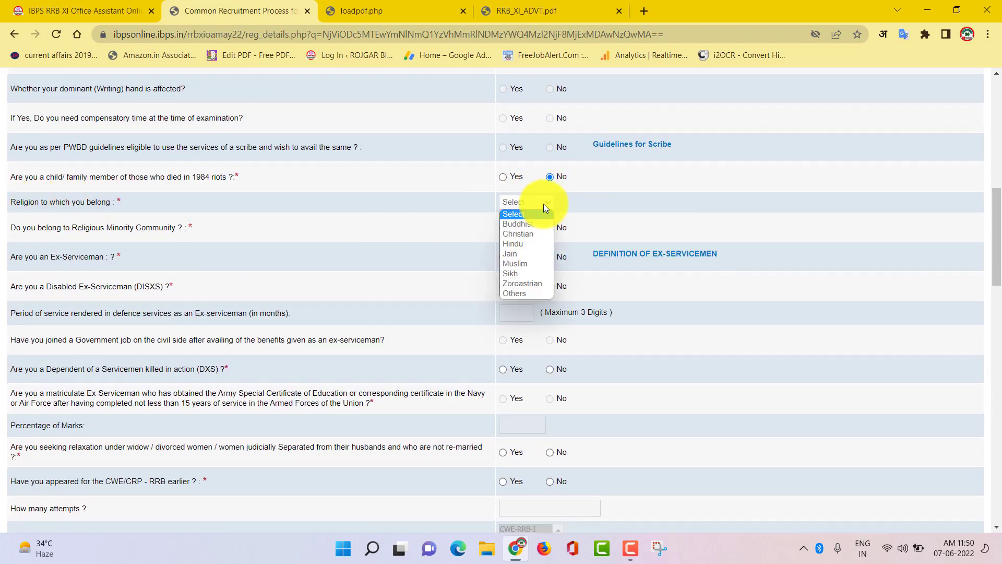
left_click(522, 245)
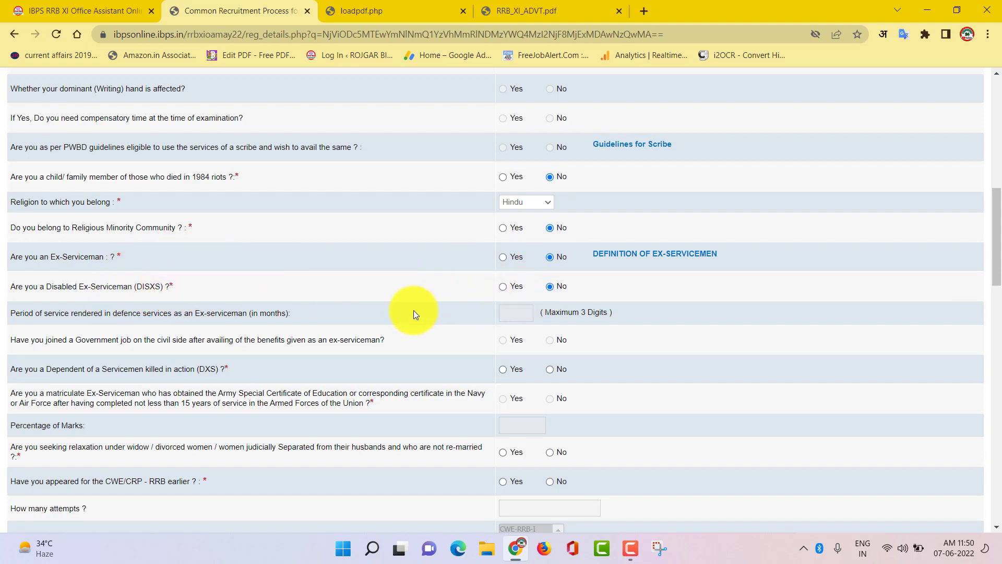
- Answer No to the questions on being a dependent of a serviceman killed in action, widow/divorced relaxation, and earlier CWE/CRP-RRB appearance
scroll(411, 312, "down", 2)
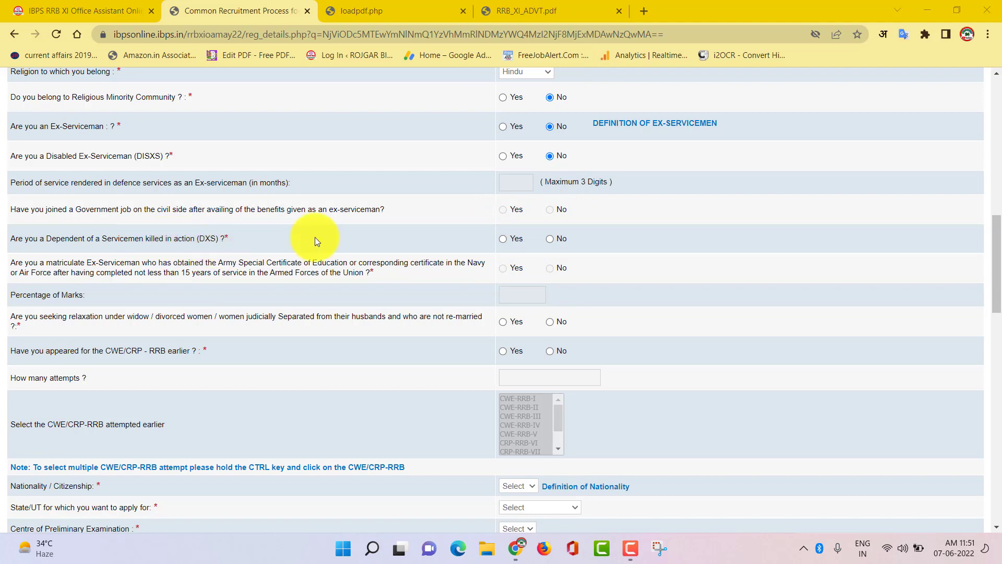
left_click(553, 239)
scroll(516, 310, "down", 1)
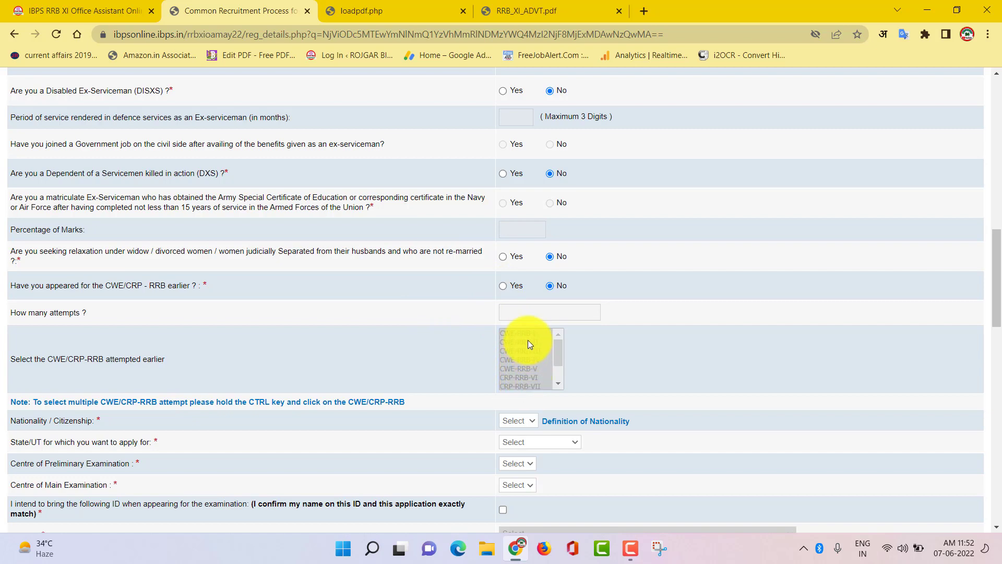
- Set the nationality to Indian and the state to apply for to Bihar
scroll(361, 362, "down", 3)
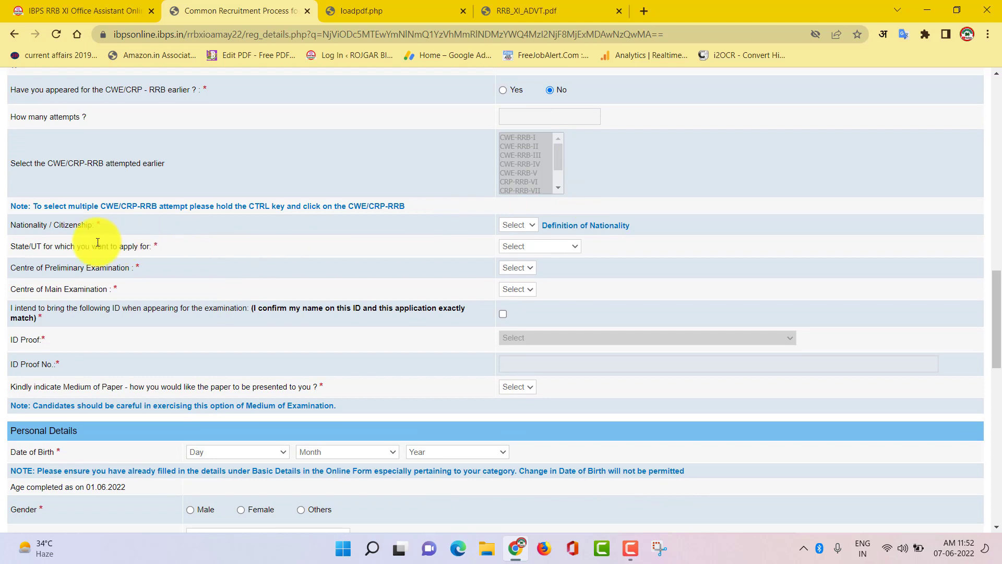
scroll(130, 179, "down", 1)
left_click(522, 158)
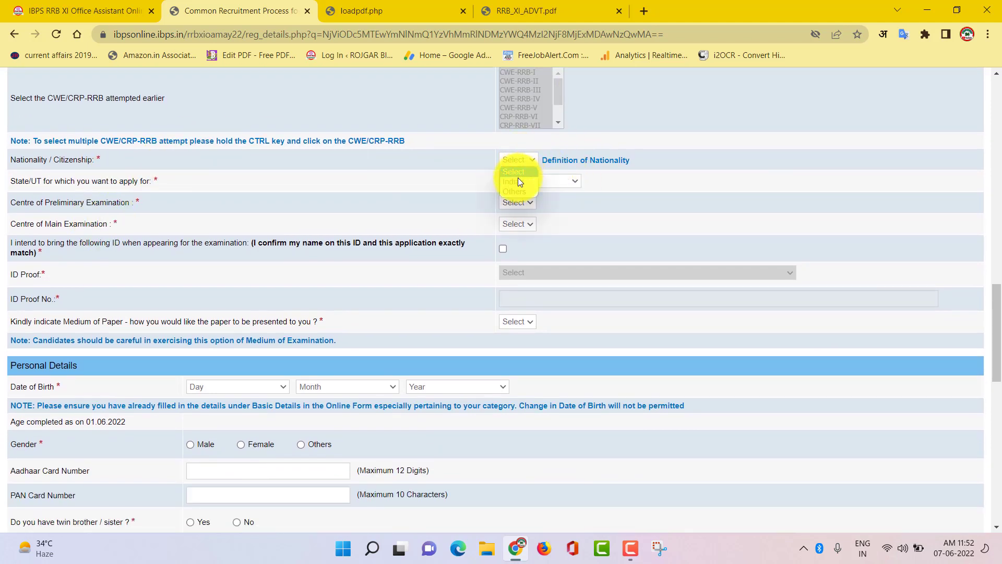
left_click(518, 181)
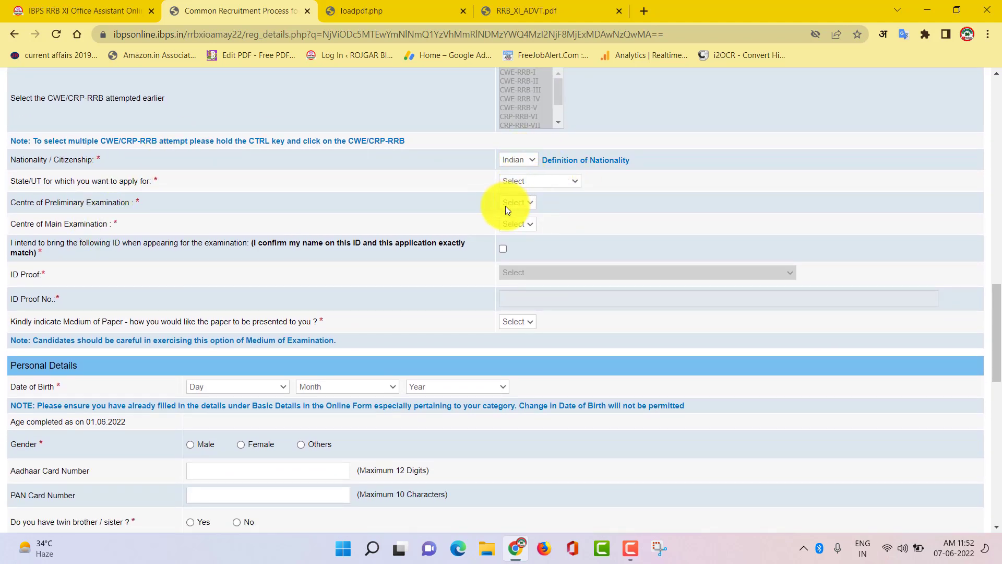
left_click(550, 183)
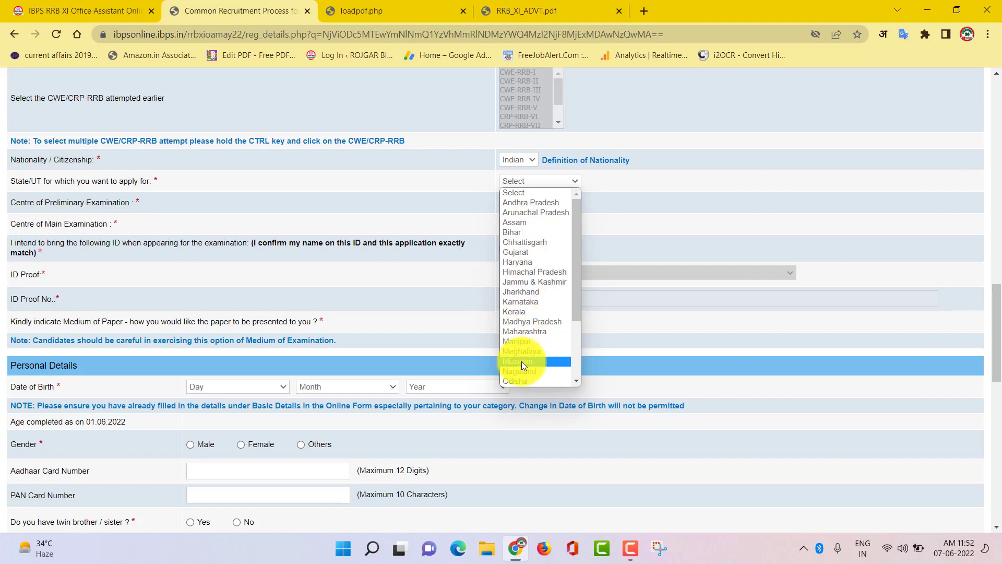
left_click(521, 233)
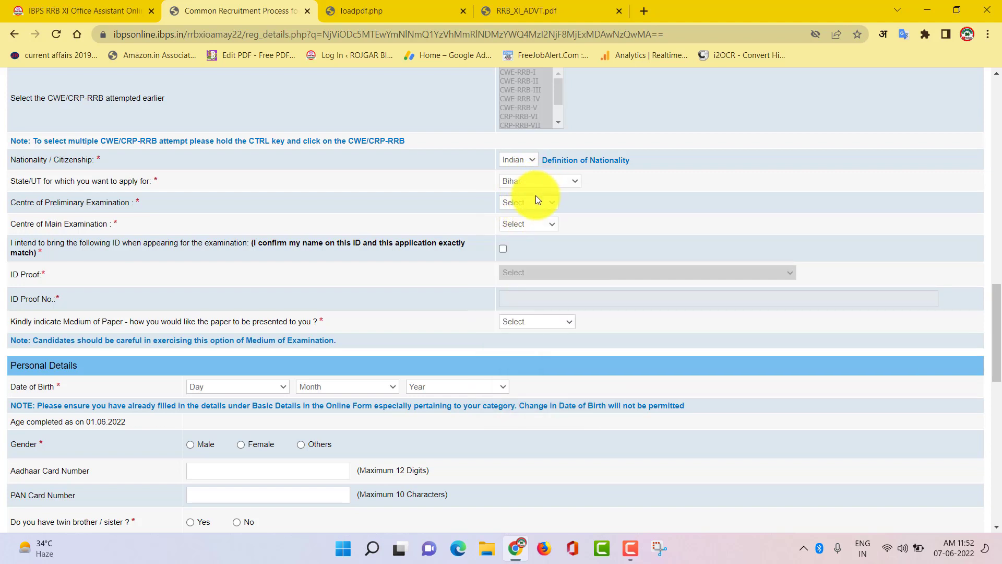
- Choose Patna as the centre for both the preliminary and the main examination
left_click(538, 203)
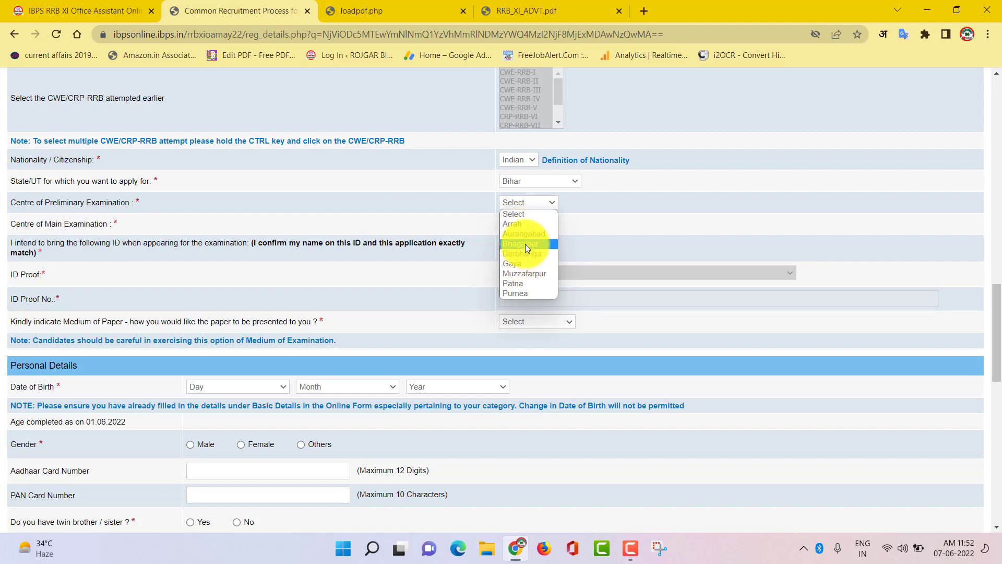
left_click(521, 285)
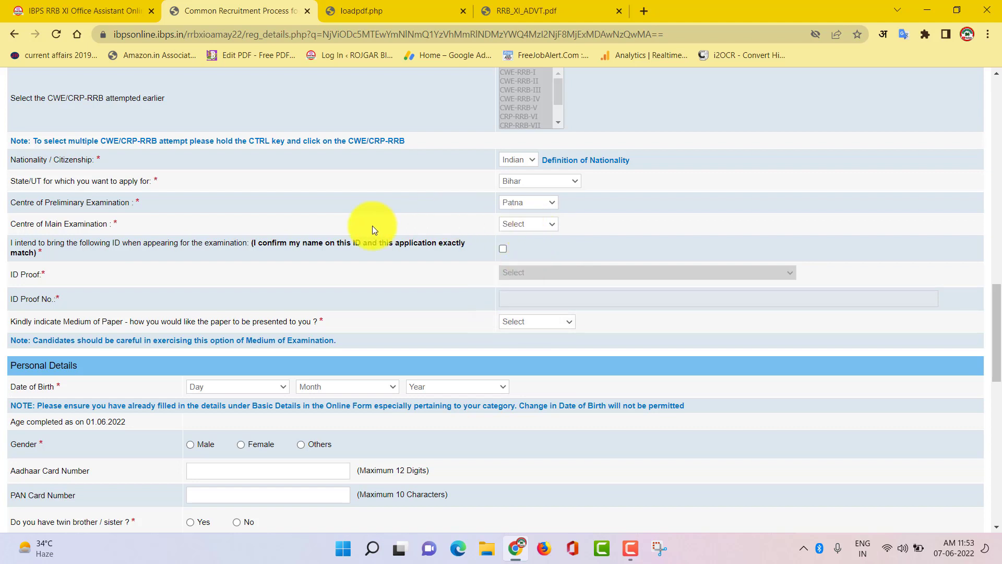
left_click(531, 224)
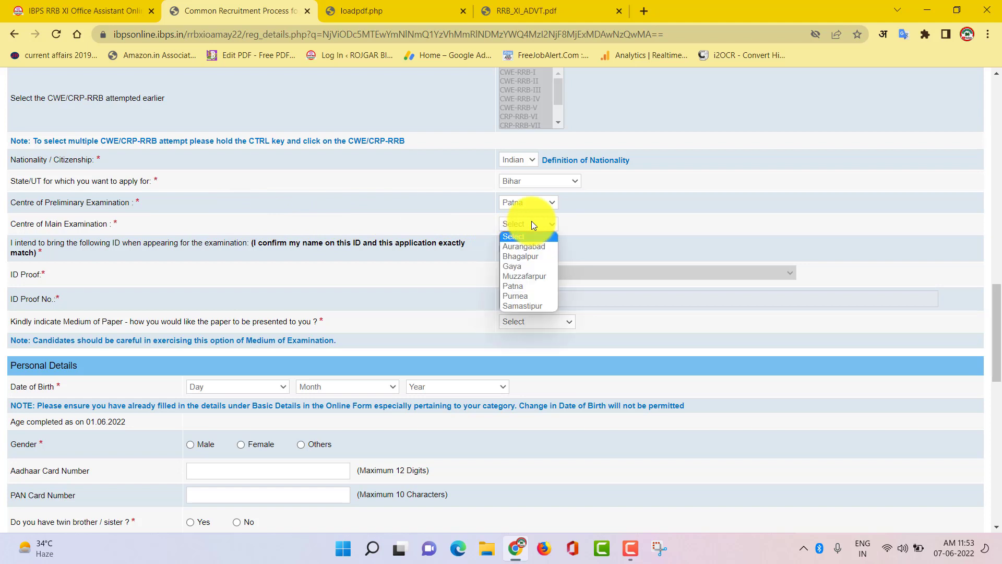
left_click(517, 286)
- Accept the ID declaration with Aadhar Card as the ID proof, and set the medium of paper to English and Hindi
scroll(529, 246, "down", 1)
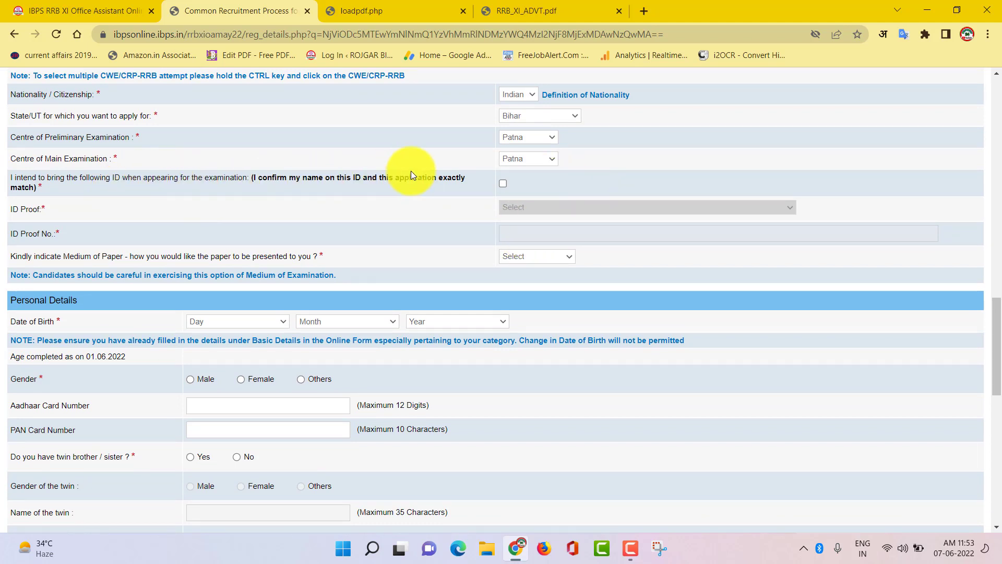
left_click(503, 185)
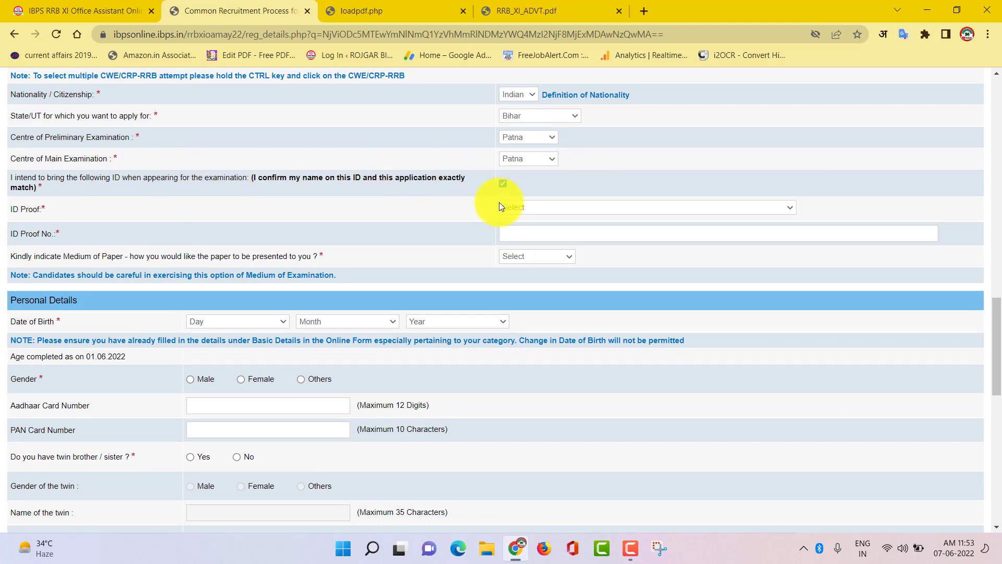
left_click(562, 207)
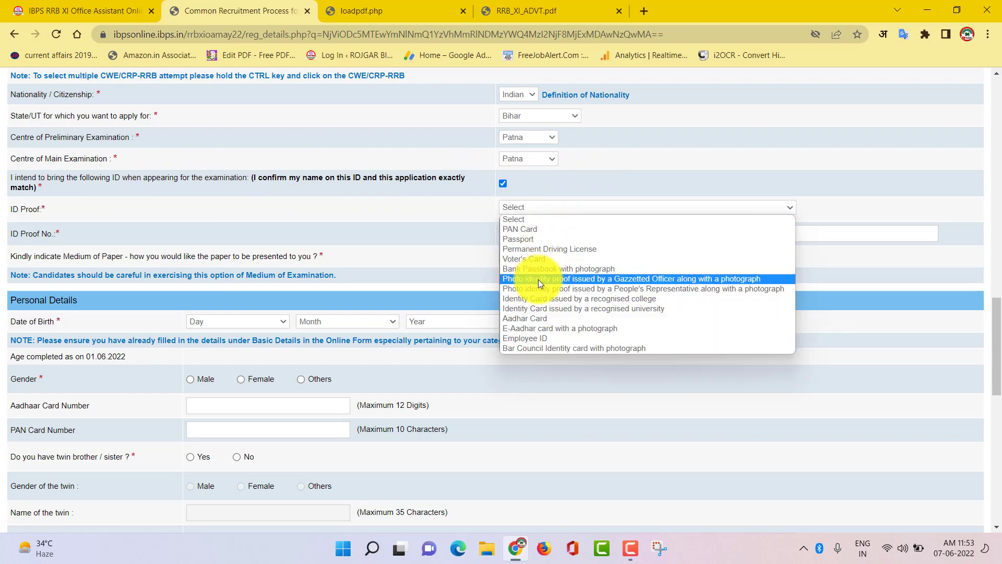
left_click(550, 318)
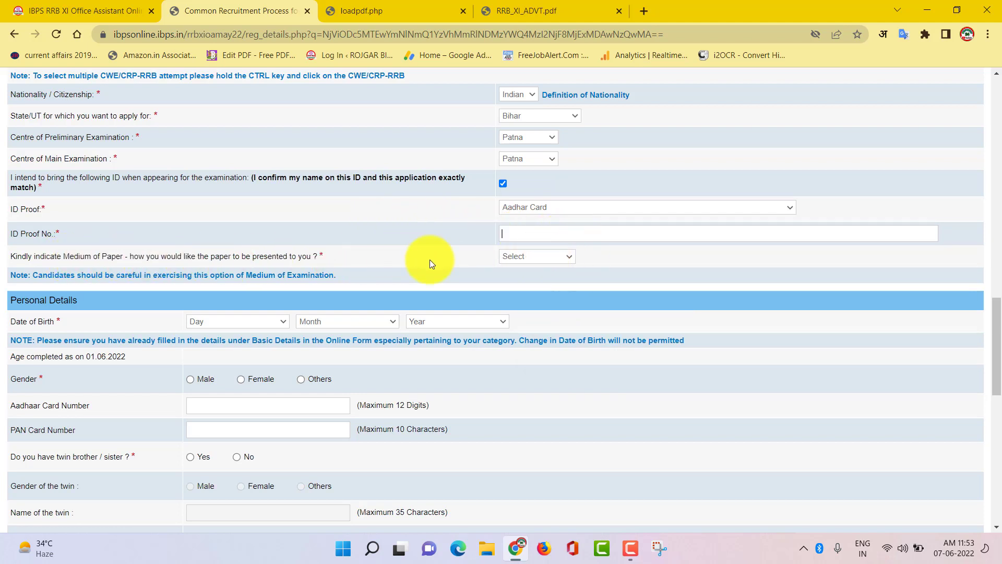
left_click(528, 261)
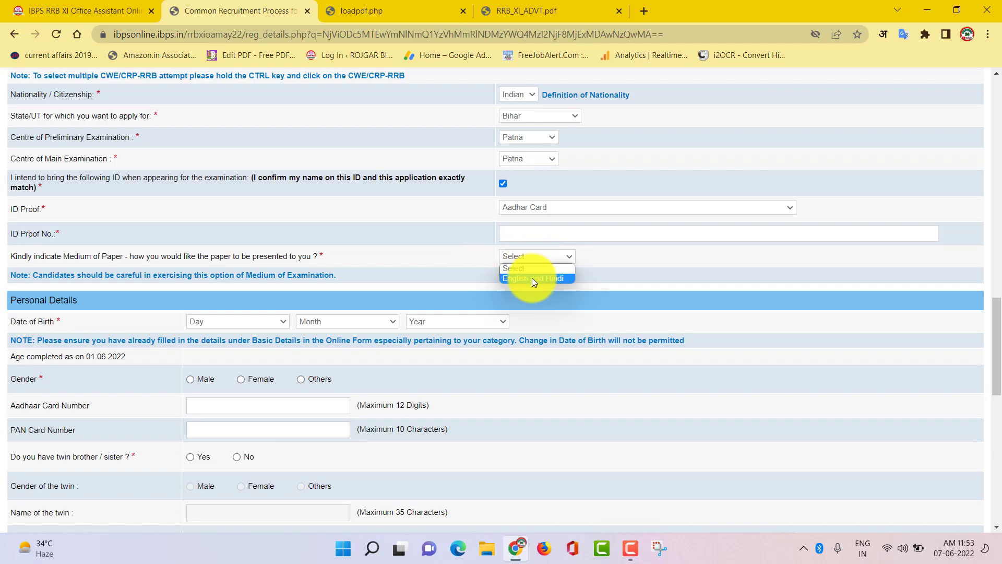
left_click(554, 282)
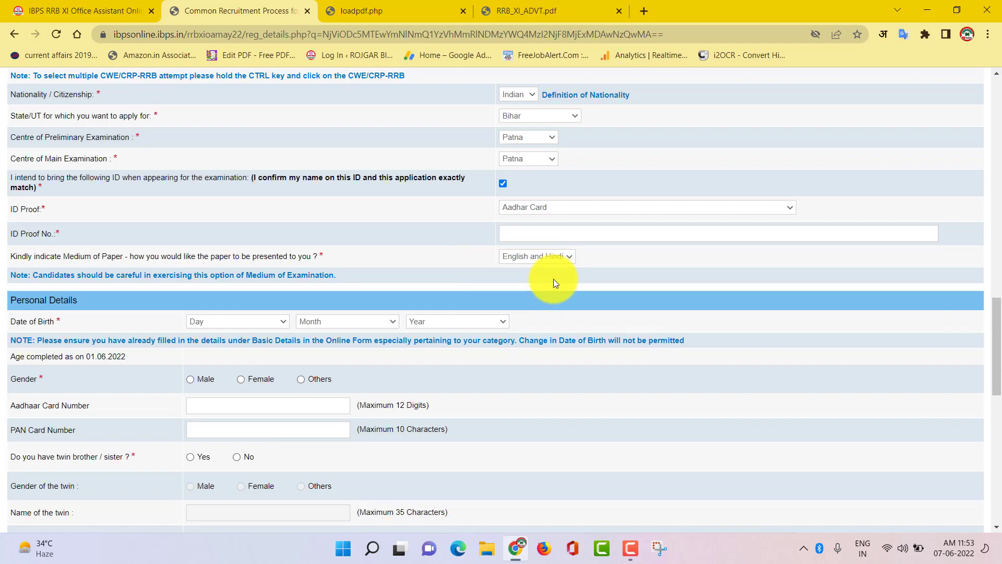
- In the personal details, set the gender to Male, answer No to having a twin, and set the marital status to Unmarried
scroll(288, 254, "down", 2)
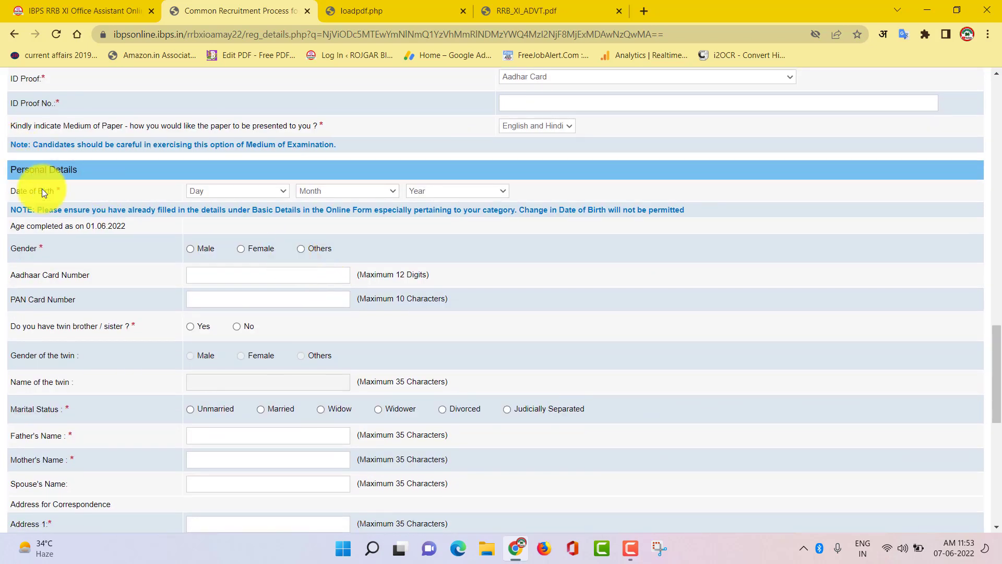
left_click(242, 192)
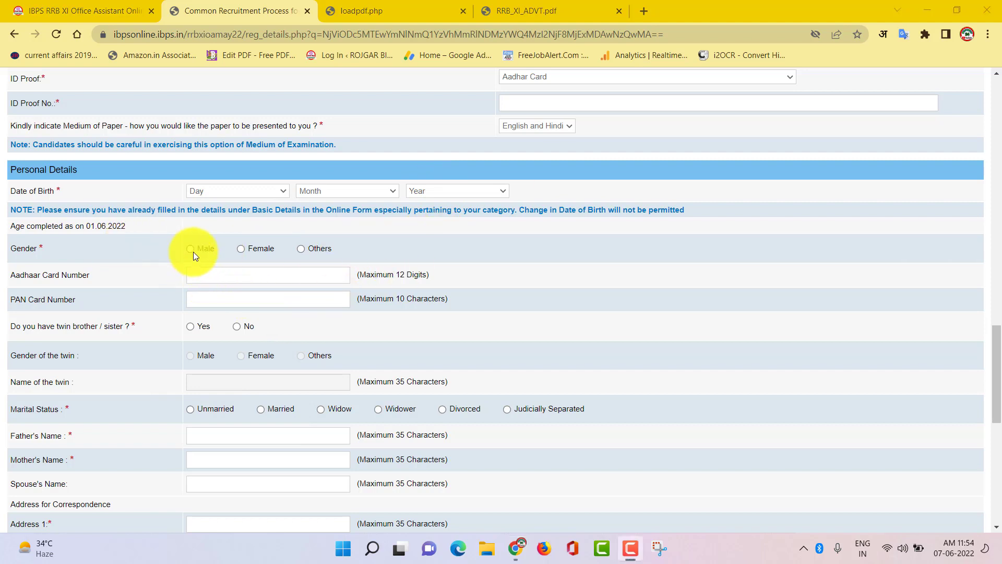
left_click(193, 249)
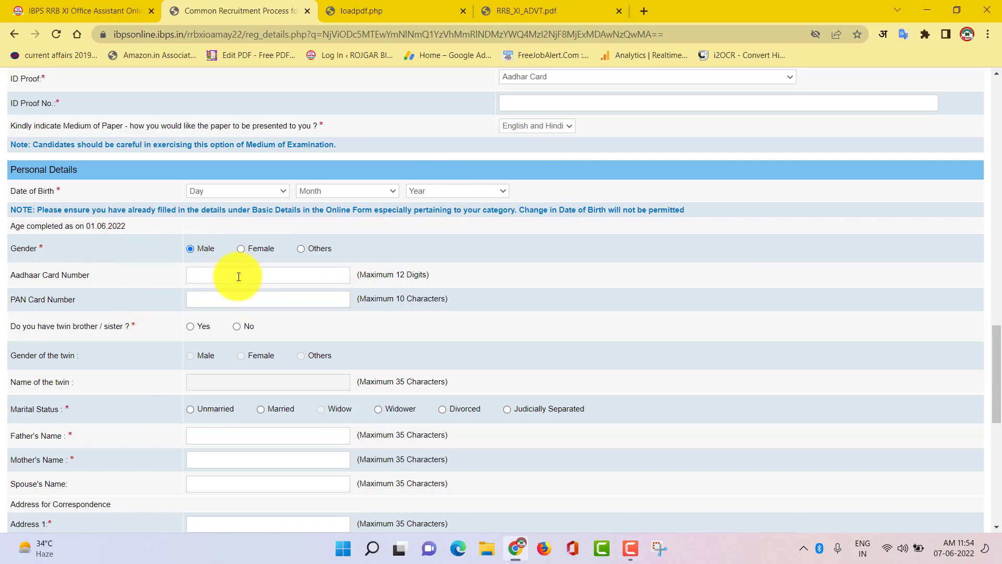
scroll(291, 273, "down", 1)
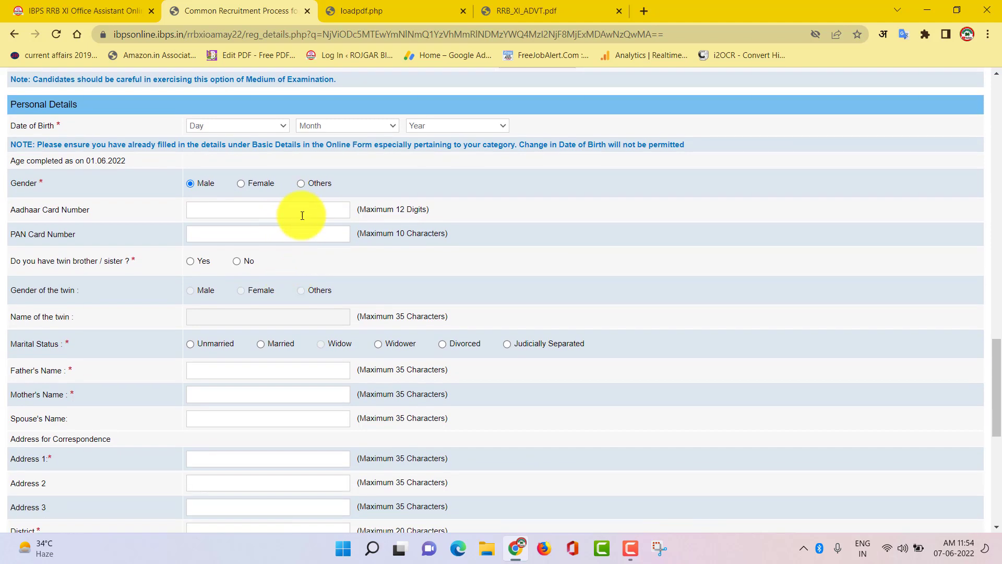
scroll(306, 237, "down", 1)
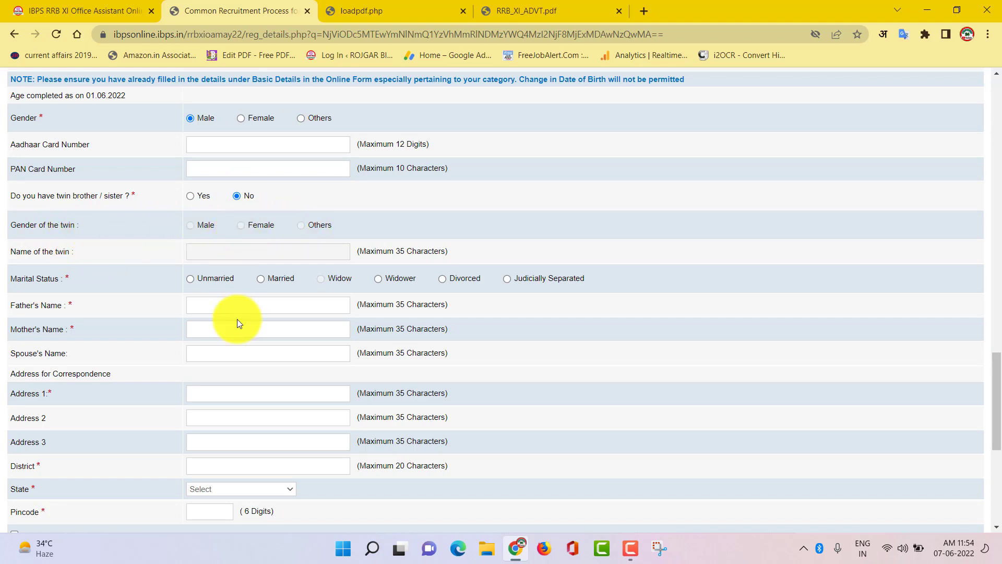
scroll(237, 318, "down", 1)
scroll(155, 233, "down", 1)
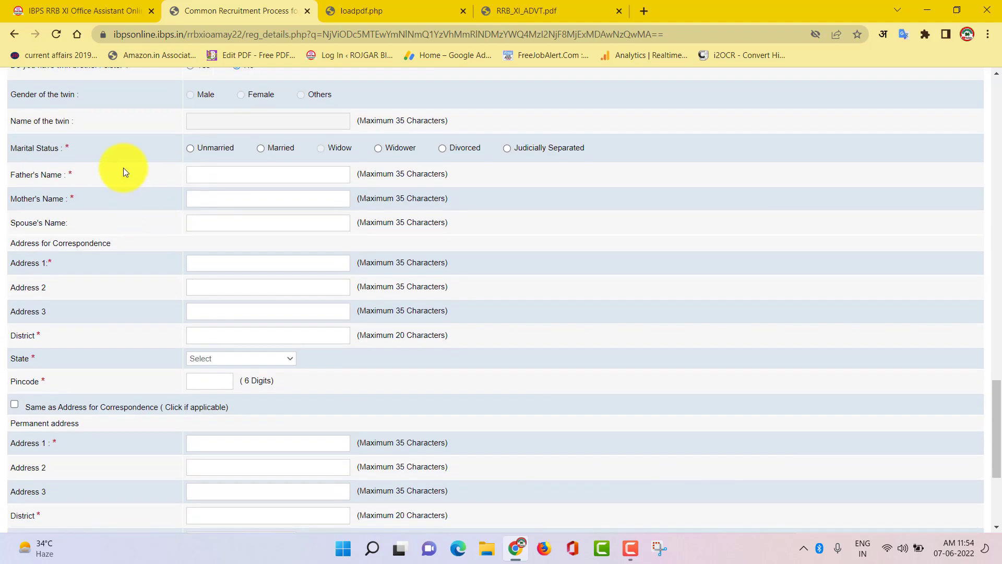
left_click(189, 149)
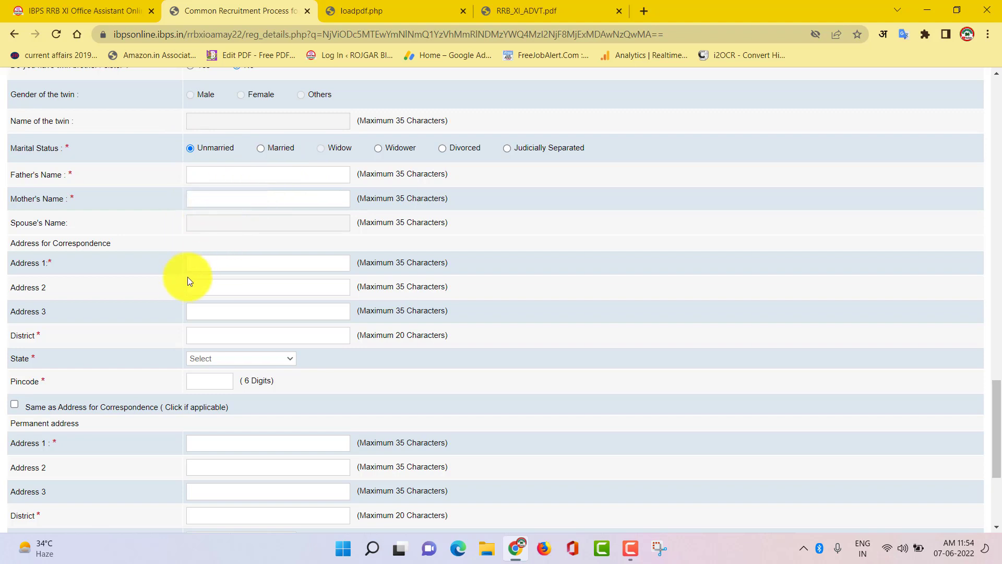
- Choose Permanent Address for GST invoicing and proceed to the Qualification / Experience / Languages section
scroll(229, 376, "down", 1)
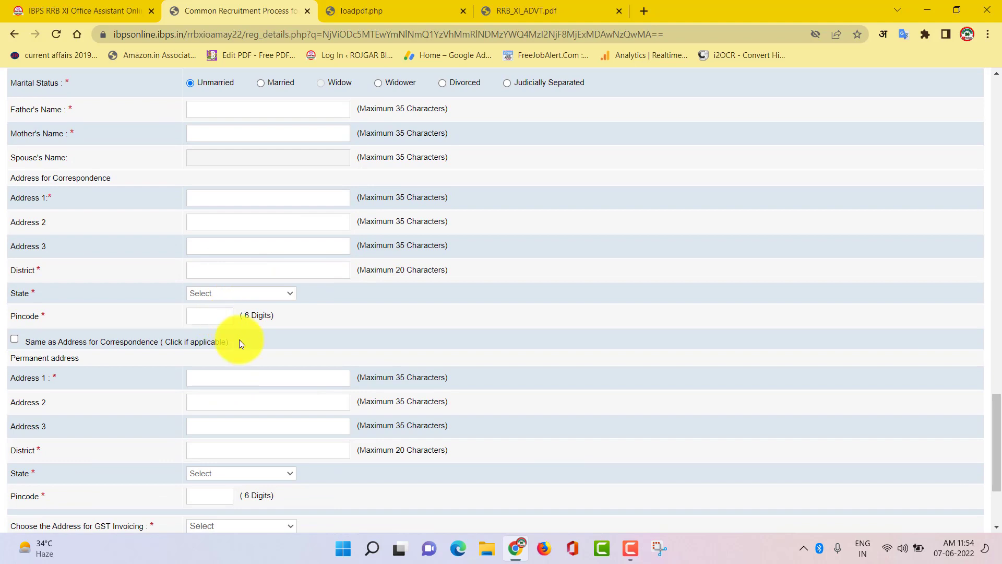
scroll(239, 340, "down", 2)
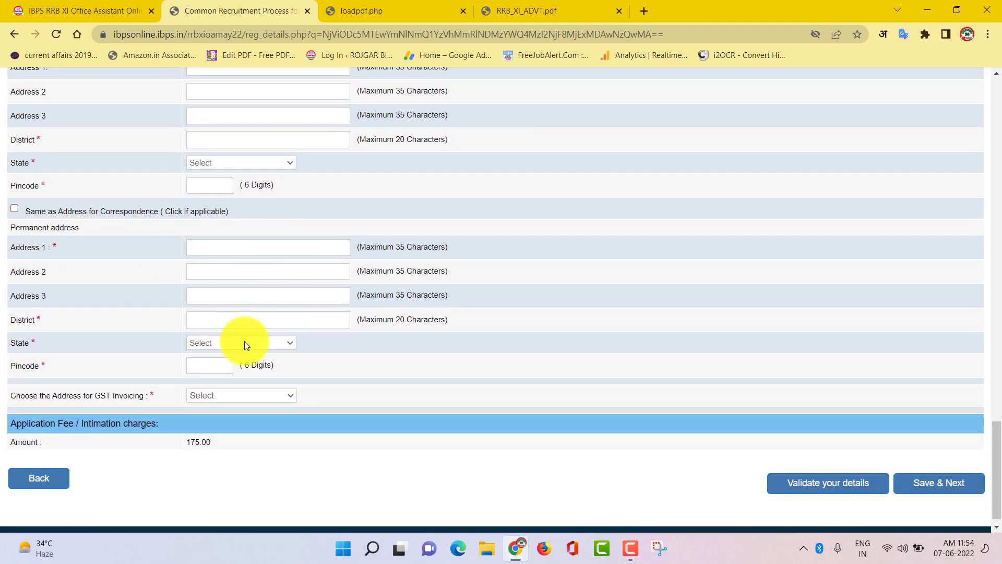
scroll(223, 362, "down", 1)
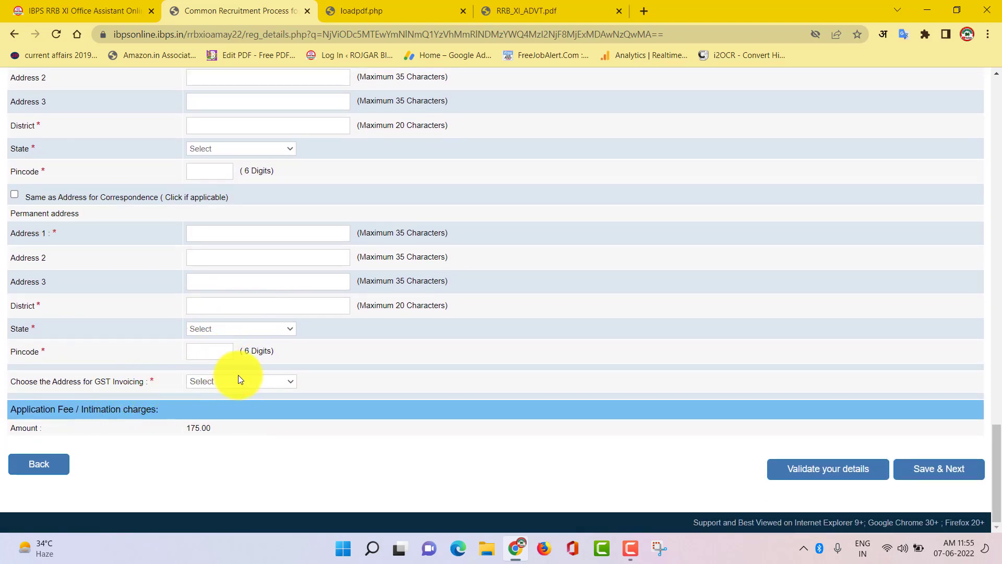
left_click(269, 383)
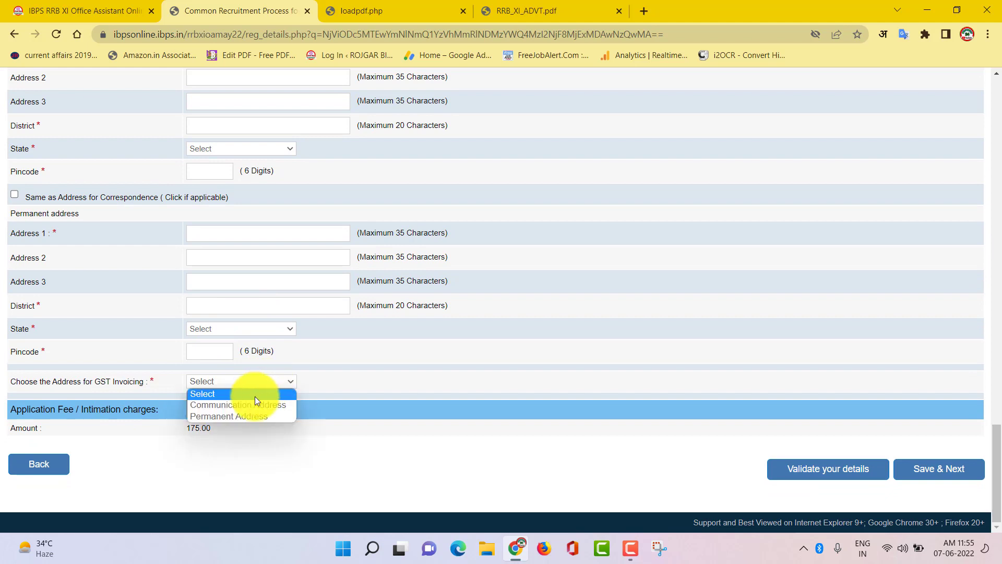
left_click(239, 418)
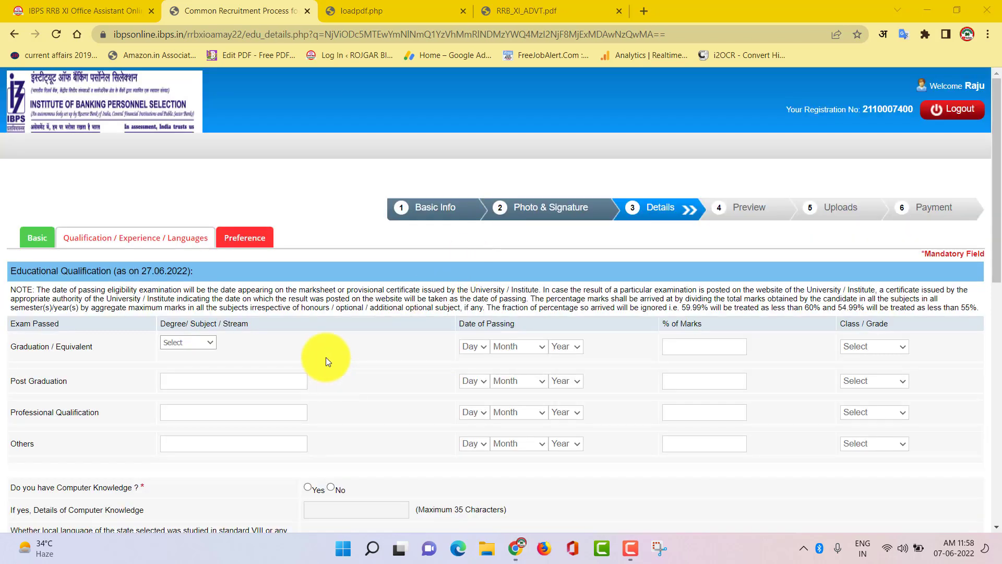
- Set the degree stream for Graduation / Equivalent to Arts in the educational qualification table
scroll(326, 357, "down", 2)
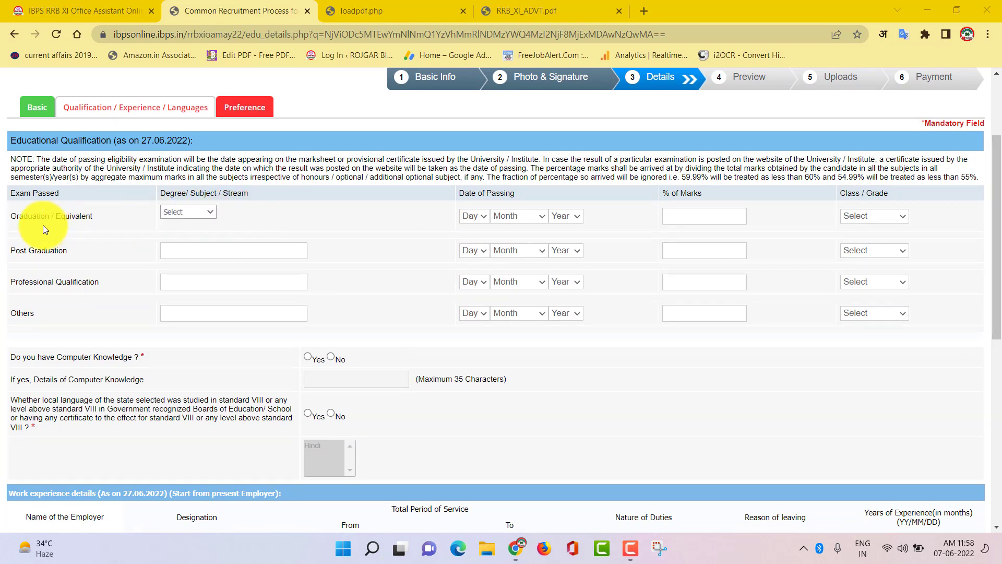
left_click(190, 211)
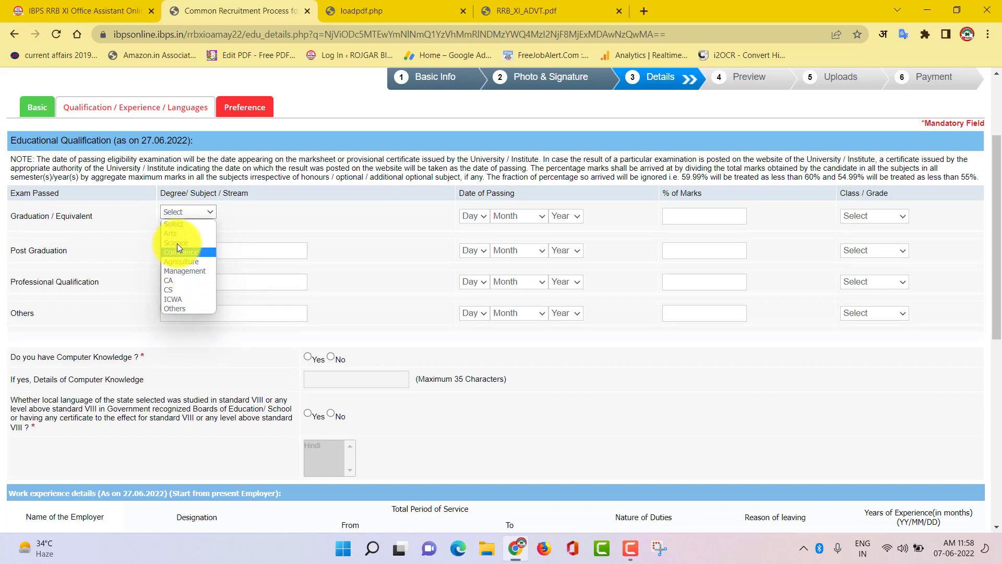
left_click(179, 234)
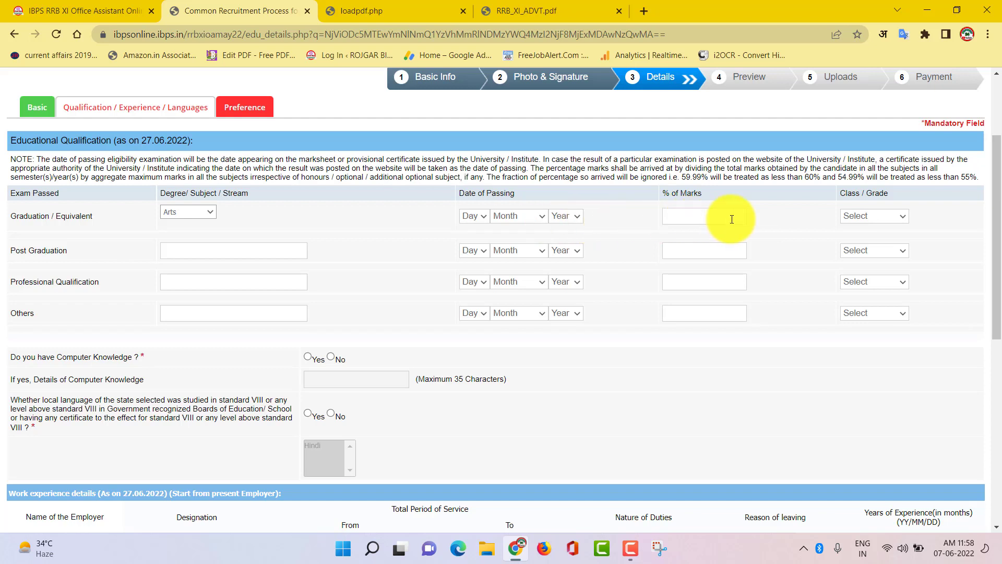
- Set the class / grade for Graduation / Equivalent to Second Class in the educational qualification table
left_click(884, 215)
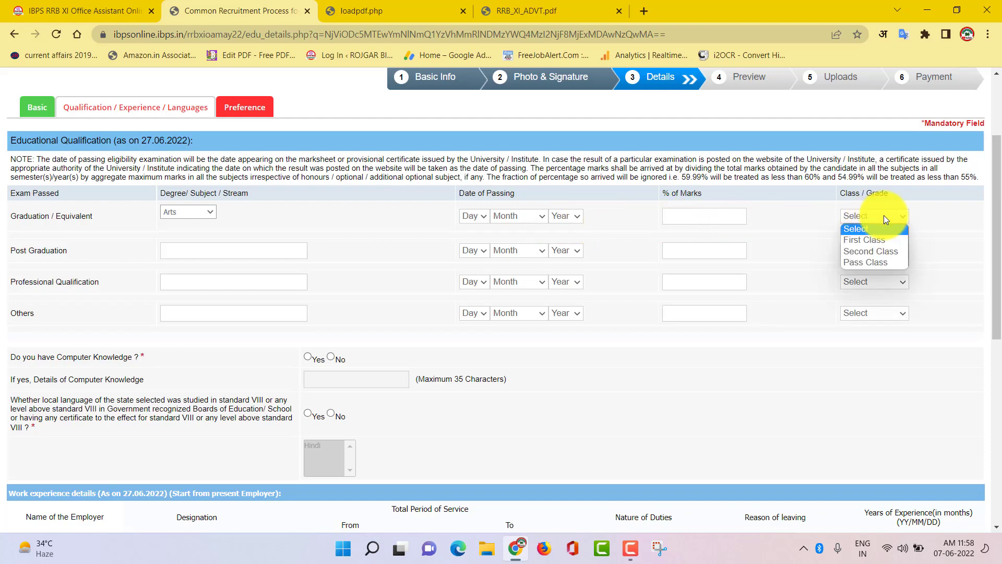
left_click(873, 251)
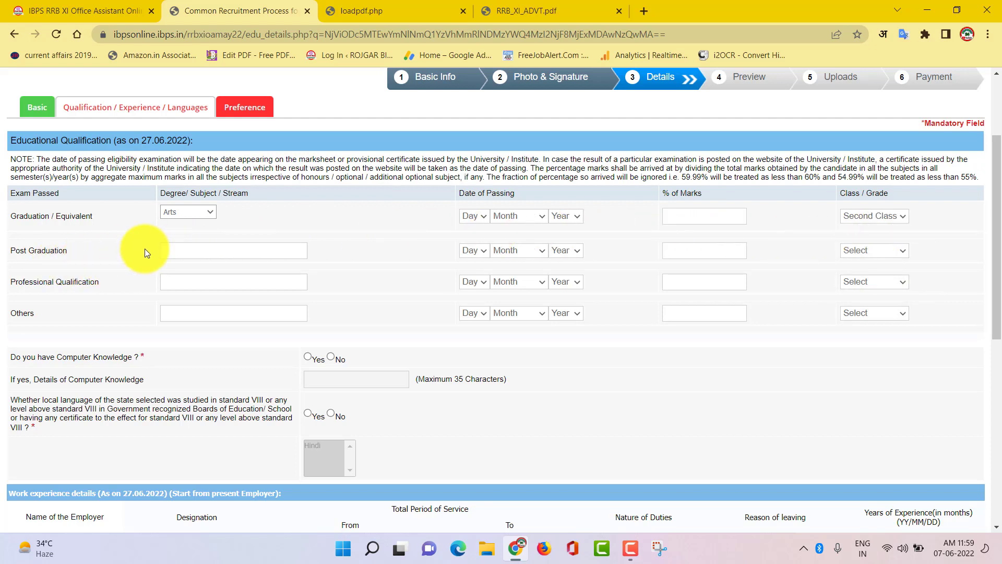
left_click(222, 249)
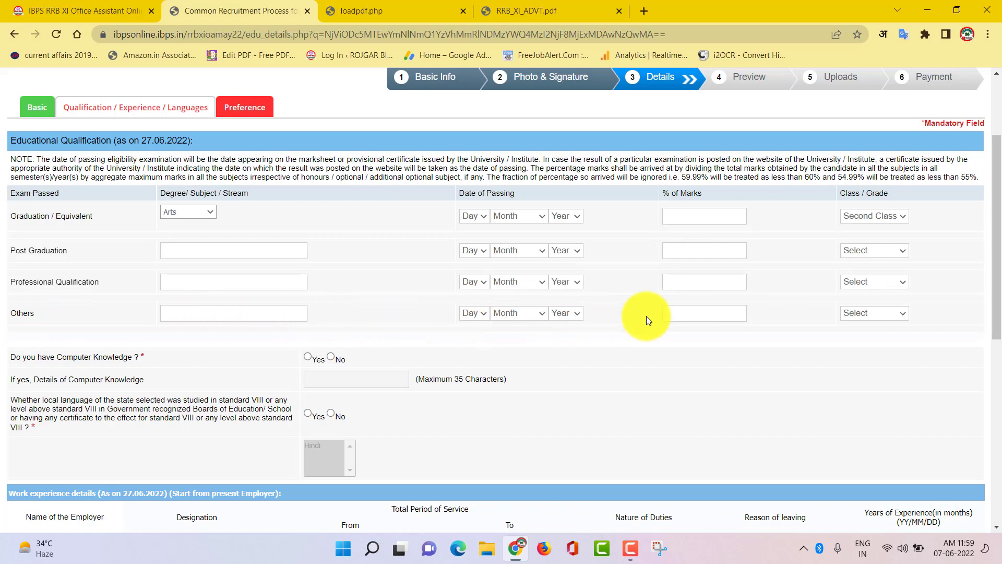
- Answer Yes to having computer knowledge and enter DCA as the details of computer knowledge
scroll(374, 338, "down", 2)
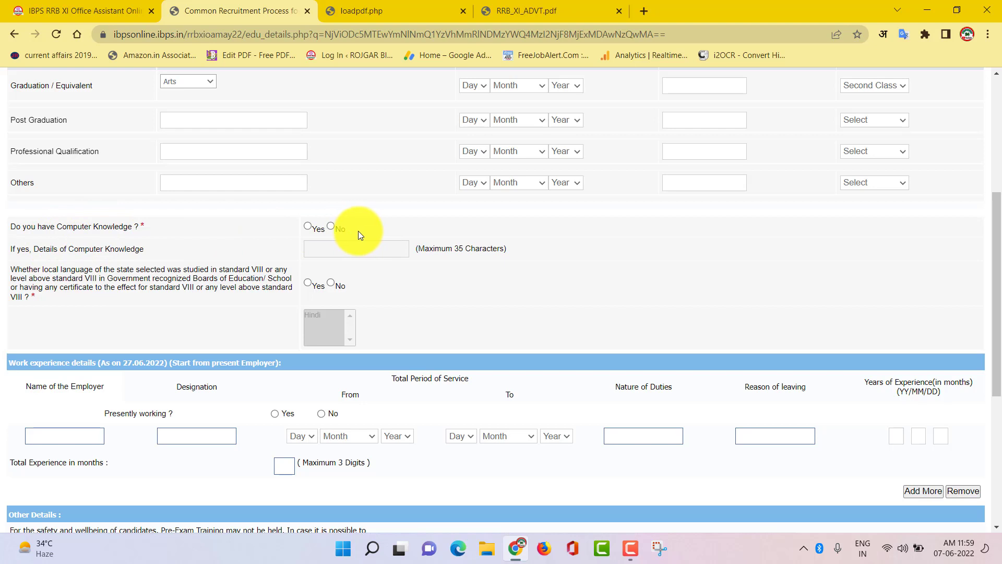
left_click(308, 228)
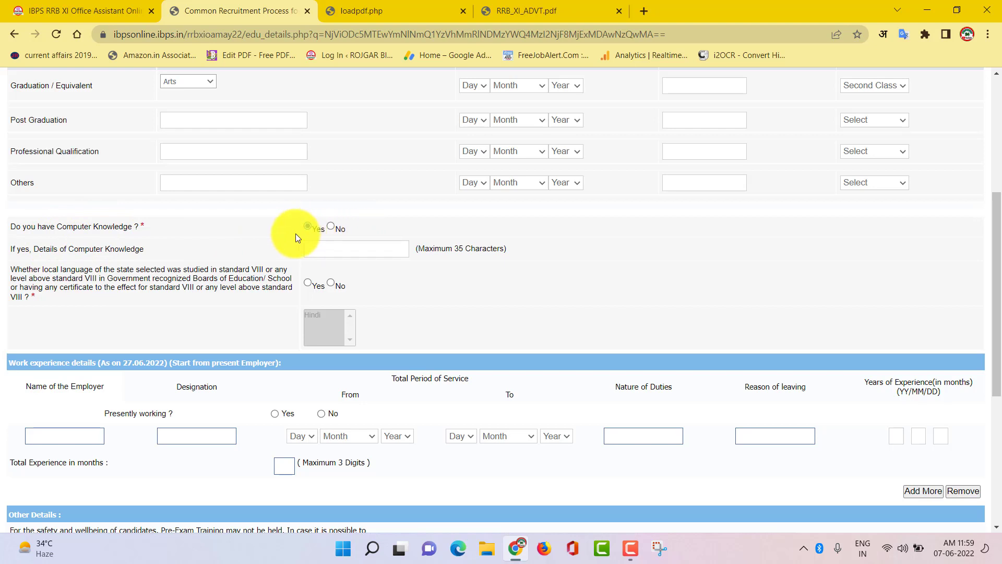
left_click(346, 248)
type("DCA")
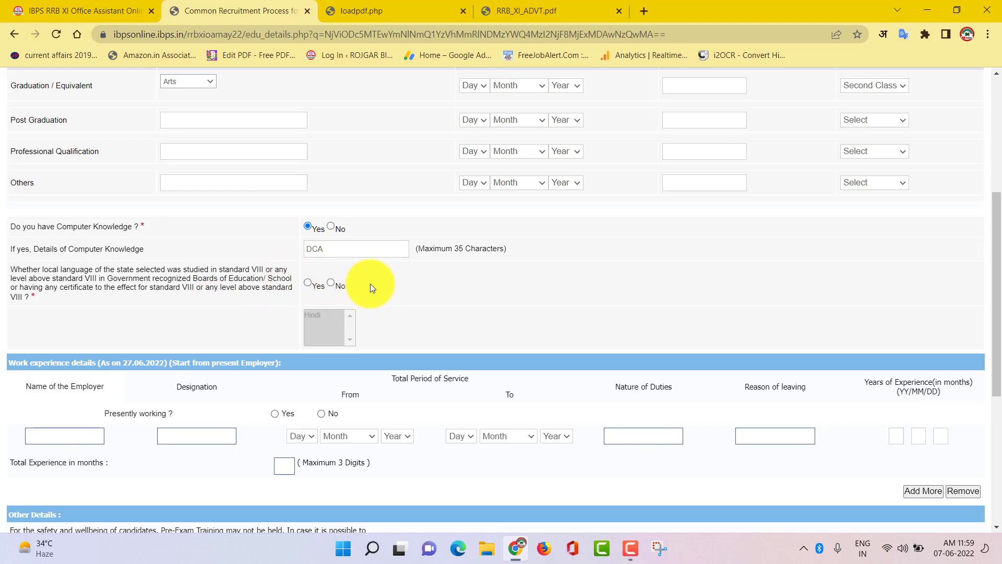
- Answer Yes to having studied the state's local language in standard VIII or above, and select Hindi as that language
left_click(308, 283)
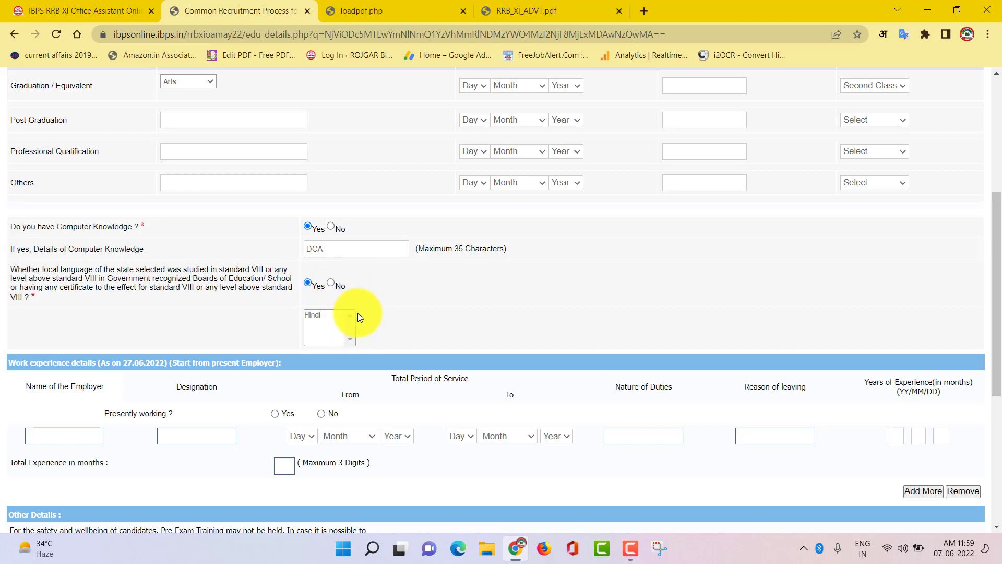
scroll(358, 312, "down", 2)
scroll(350, 193, "down", 1)
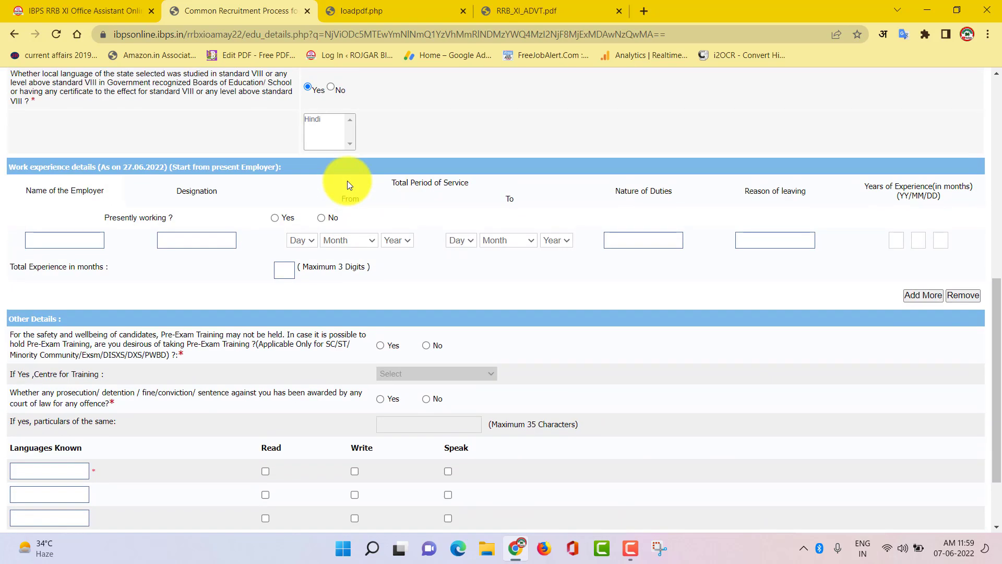
left_click(313, 119)
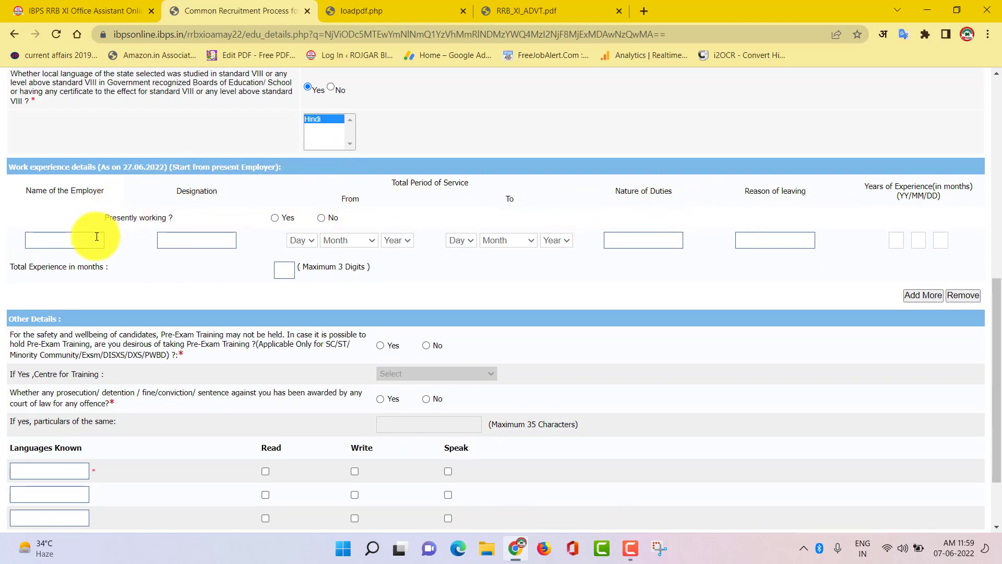
- Answer No to taking Pre-Exam Training and No to any prosecution or conviction in the Other Details section
scroll(406, 220, "down", 2)
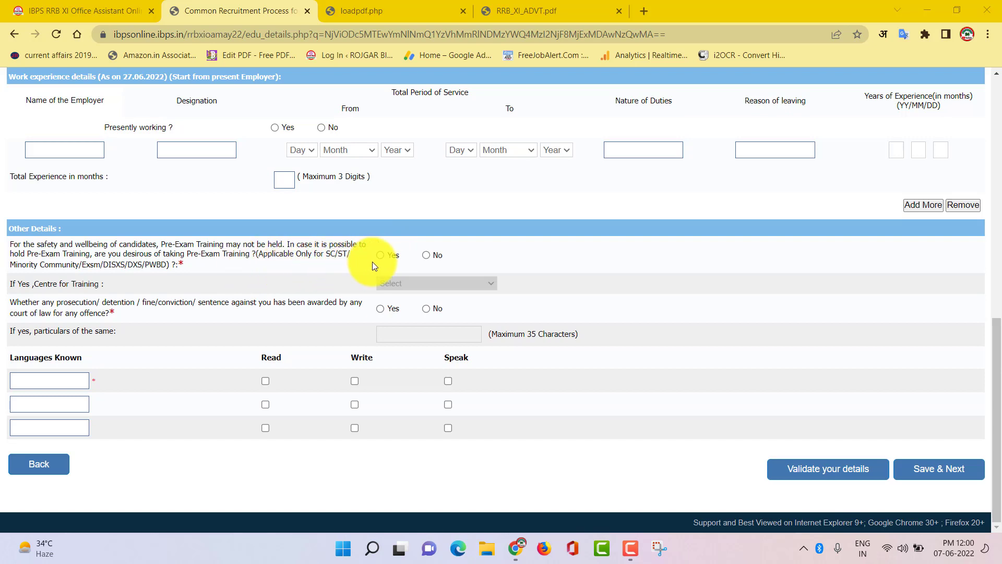
left_click(422, 255)
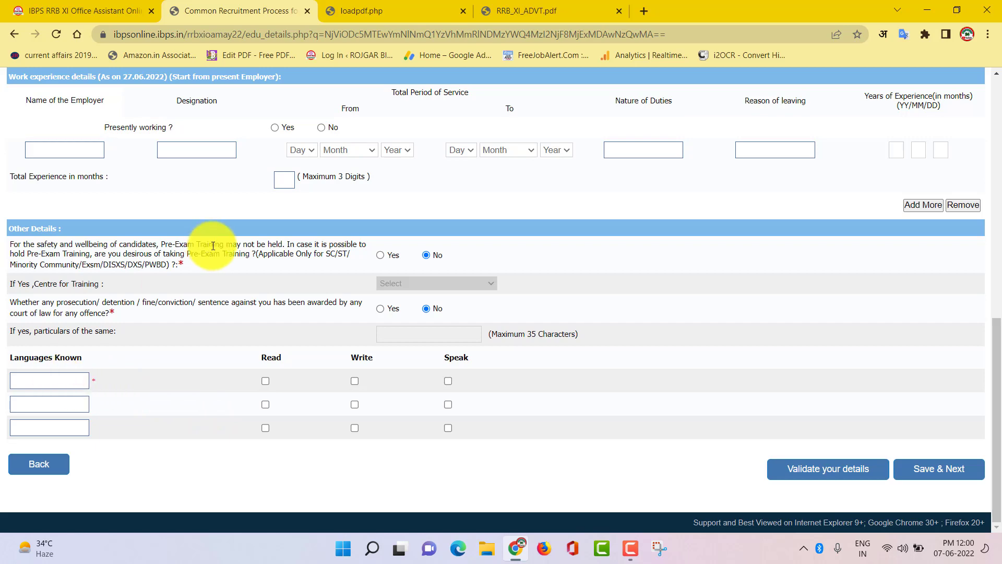
scroll(339, 272, "up", 3)
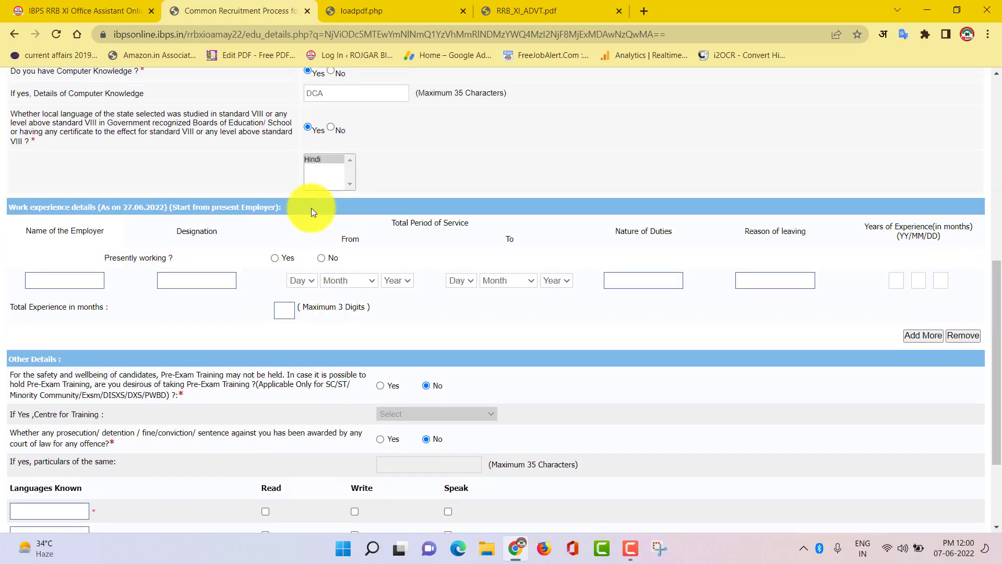
scroll(312, 209, "down", 3)
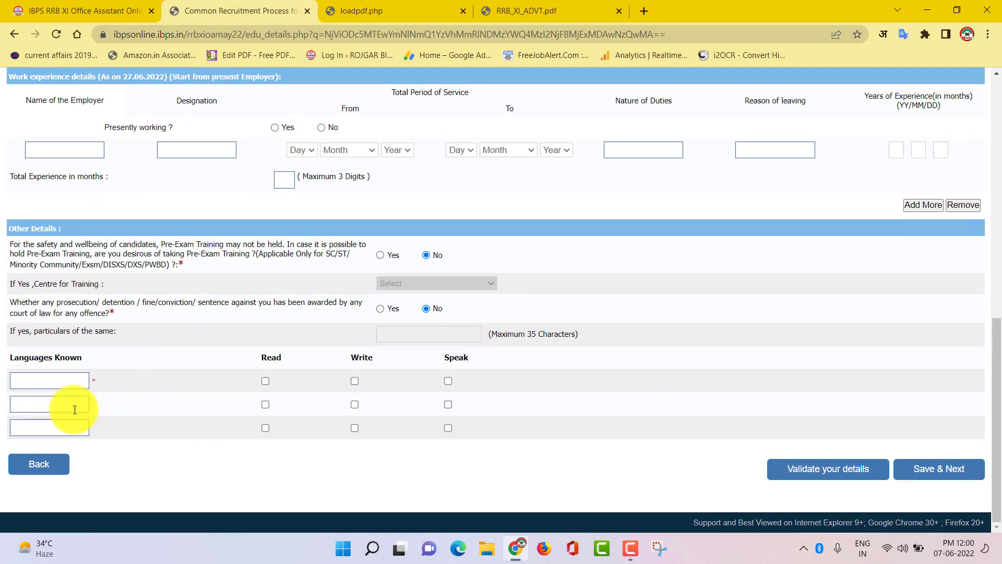
- List hindi as a known language with read, write and speak, and english with read and write
left_click(59, 379)
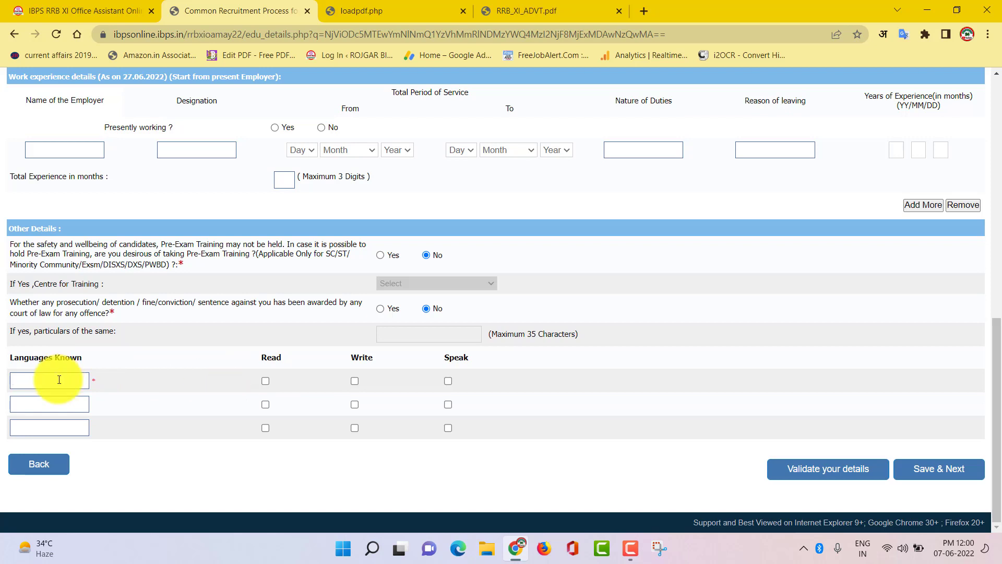
type("hindi")
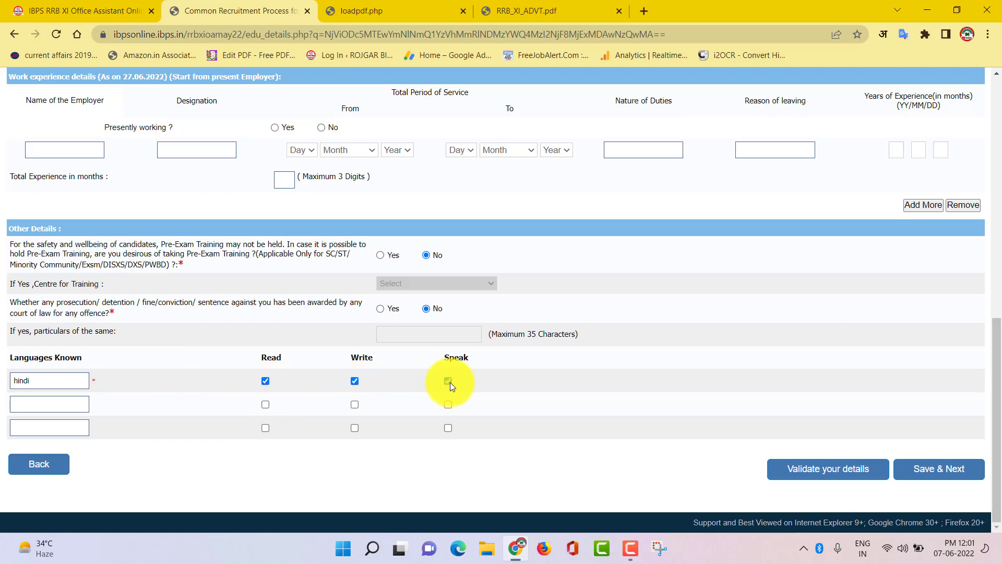
left_click(57, 406)
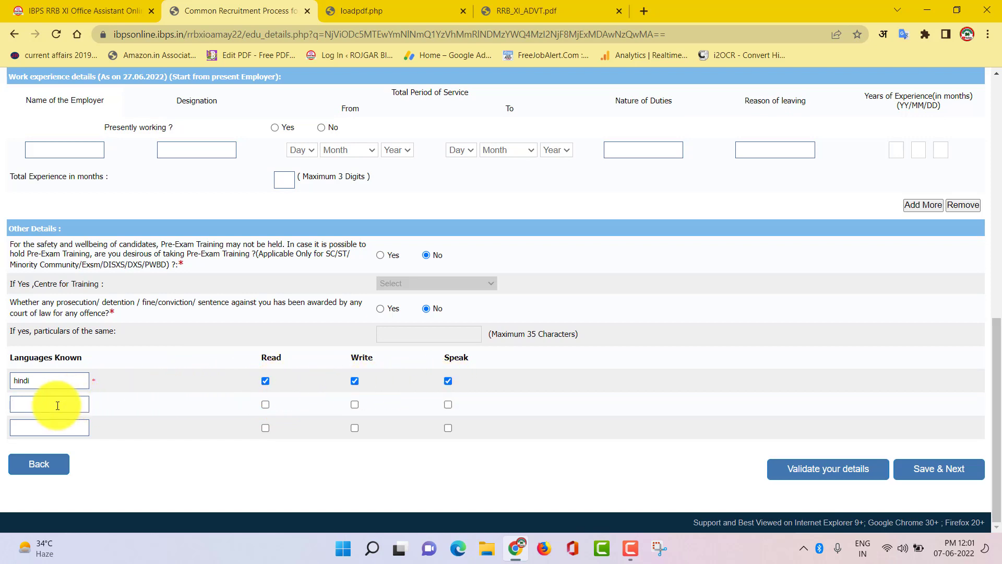
type("english")
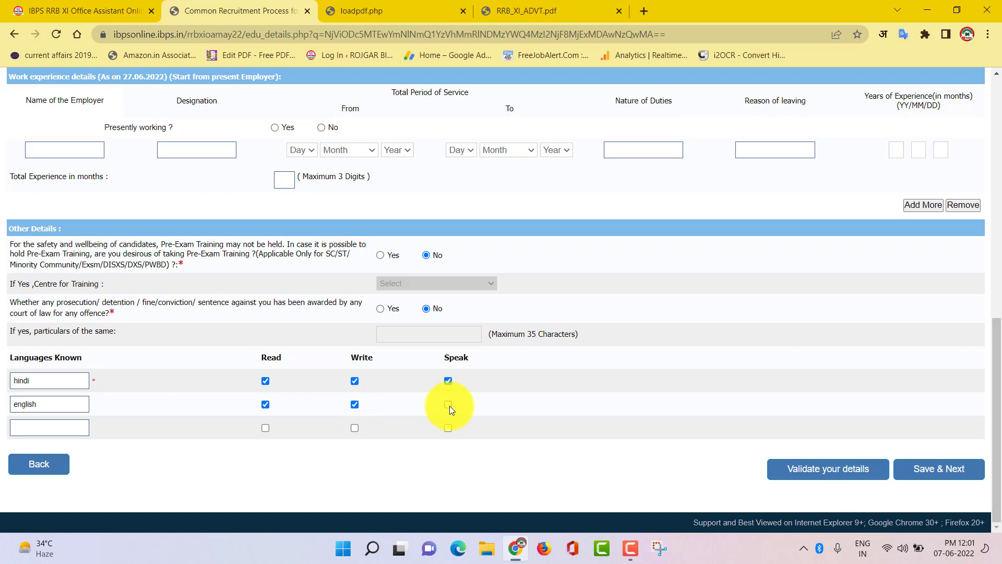
left_click(31, 428)
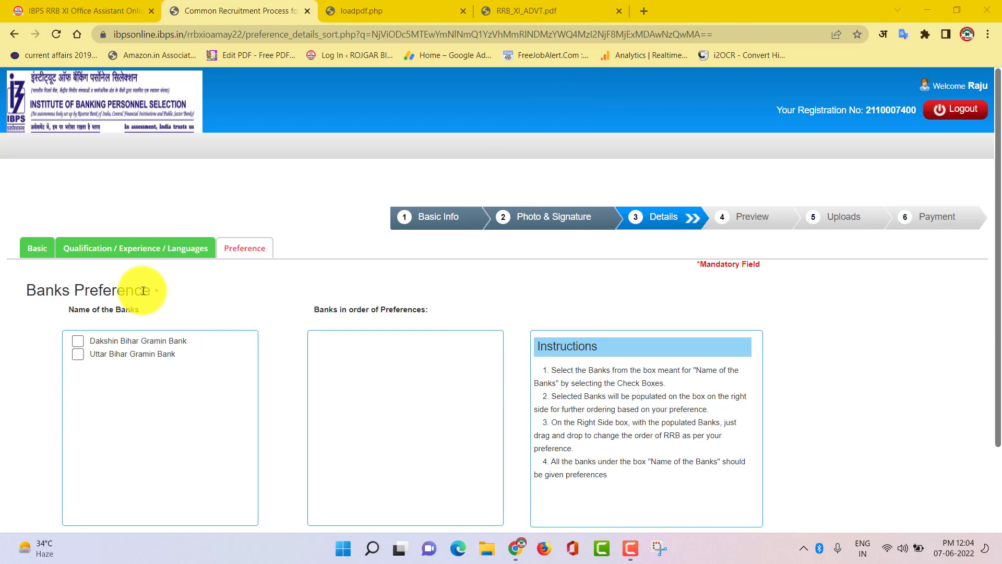
- Rank Dakshin Bihar Gramin Bank first and Uttar Bihar Gramin Bank second, validate the bank preferences, and save to proceed to the preview
left_click(78, 341)
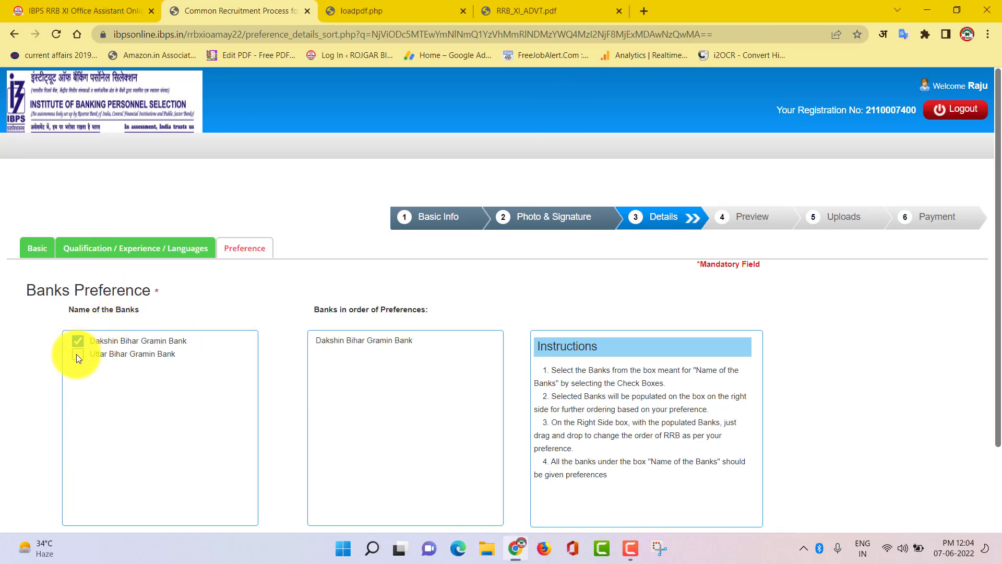
left_click(77, 353)
scroll(537, 388, "down", 2)
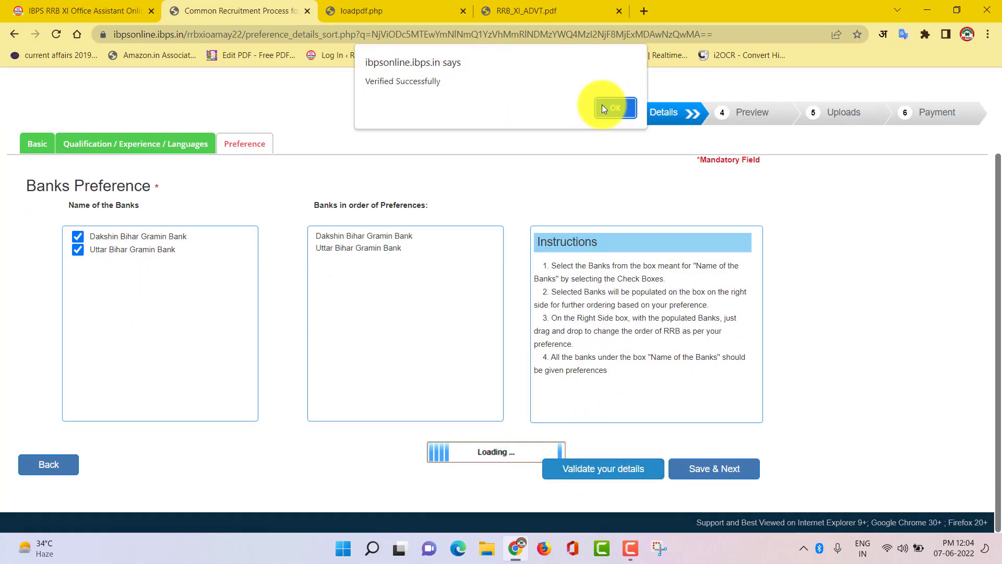
left_click(604, 107)
left_click(715, 470)
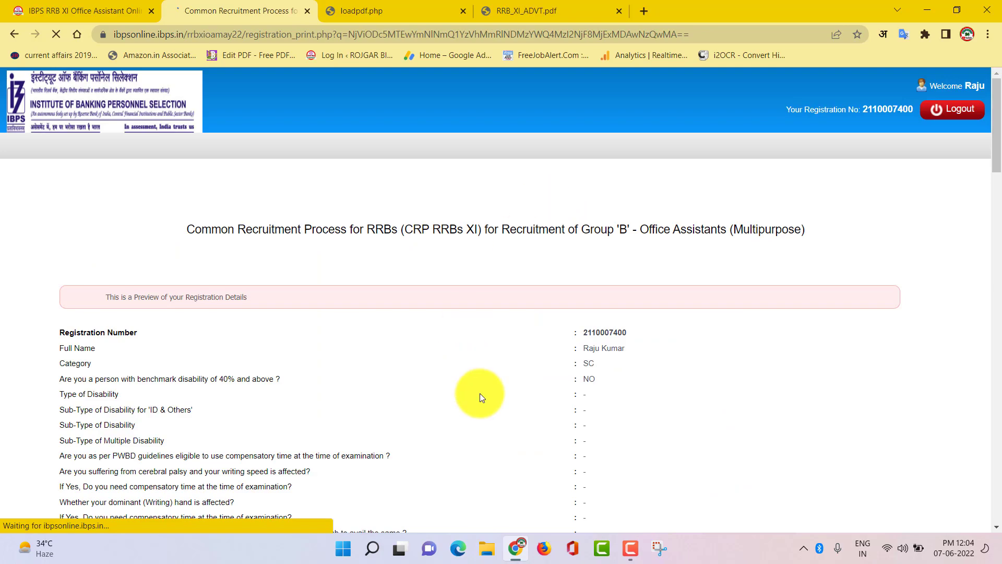
- Review the registration preview, accept all three declarations below it, and try to complete the registration
scroll(637, 365, "down", 7)
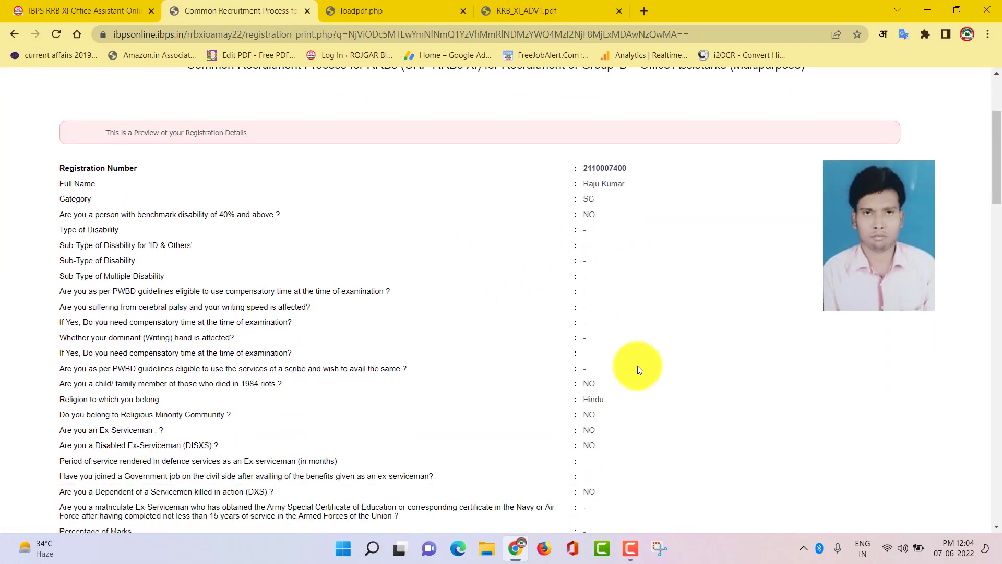
scroll(637, 366, "down", 20)
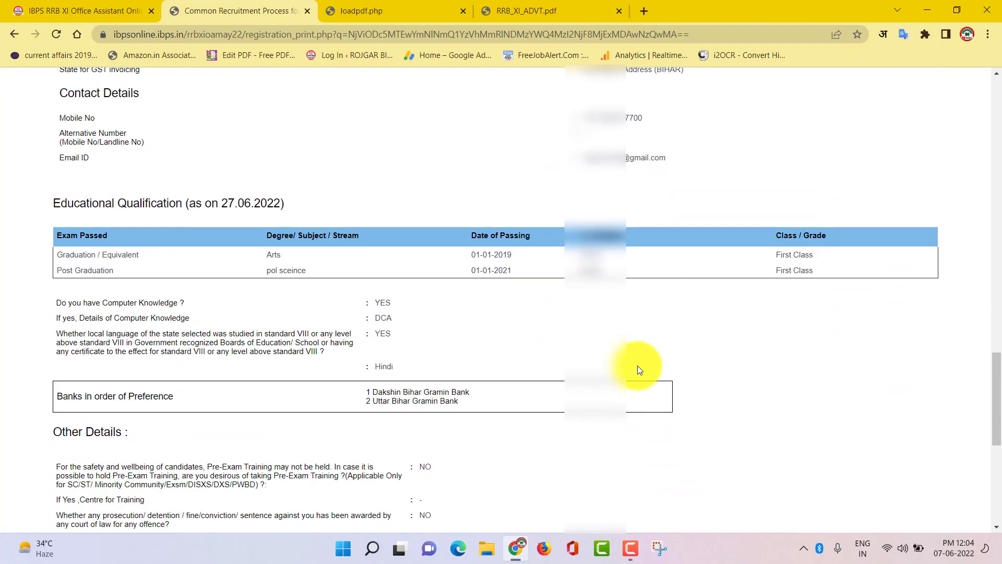
scroll(637, 365, "down", 3)
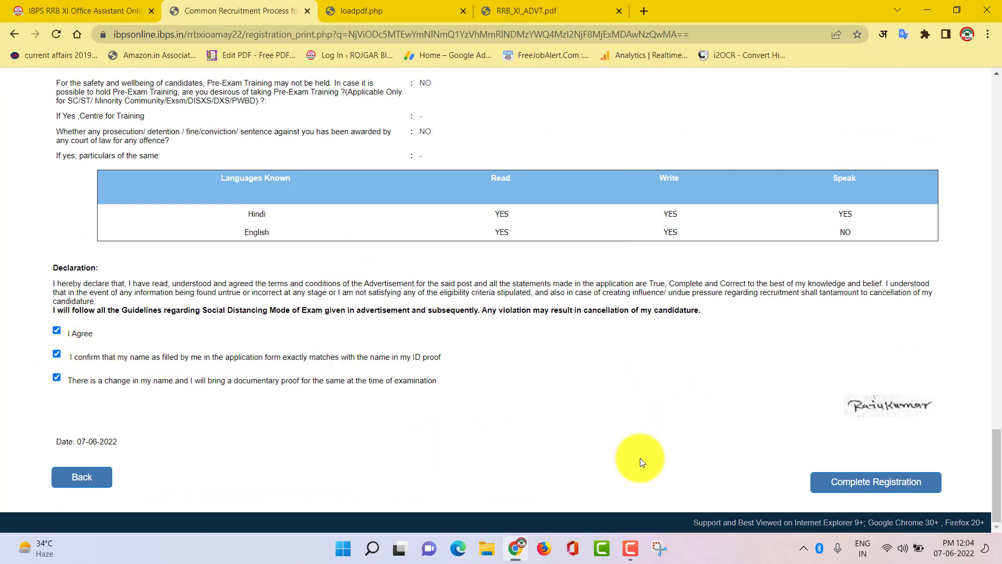
left_click(873, 489)
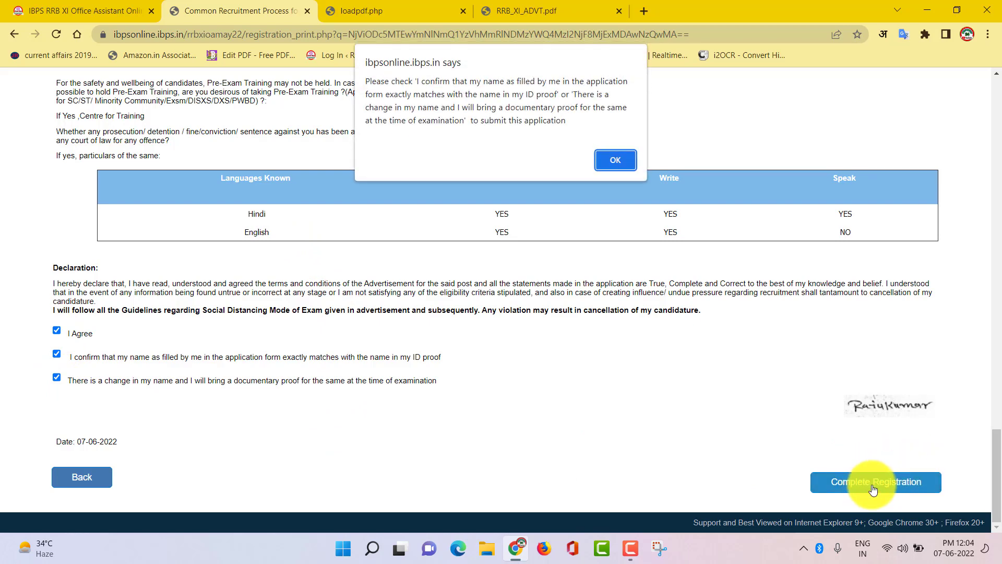
left_click(614, 160)
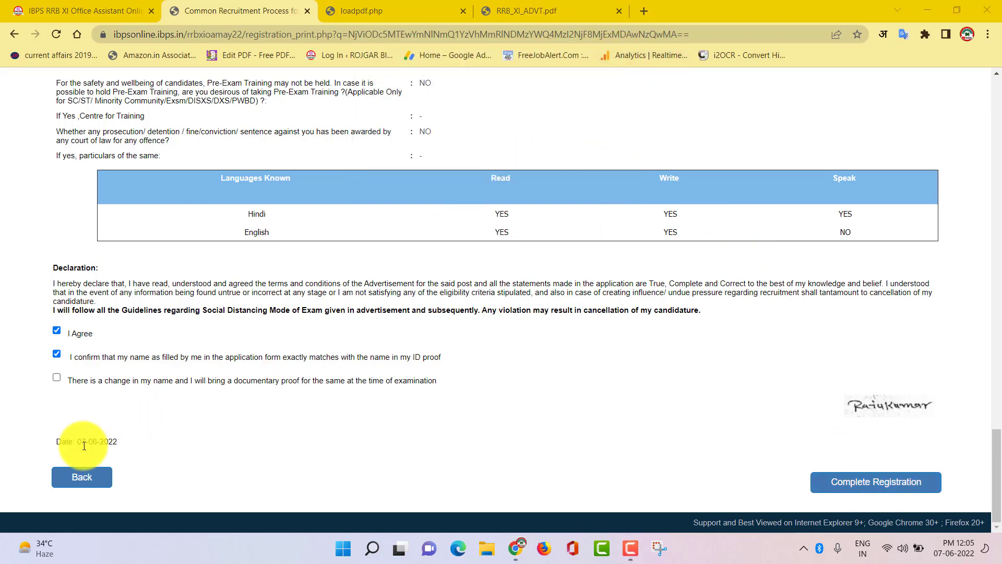
- Keep only the I Agree and ID-name match declarations ticked, without the name-change one, and complete the registration
left_click(60, 359)
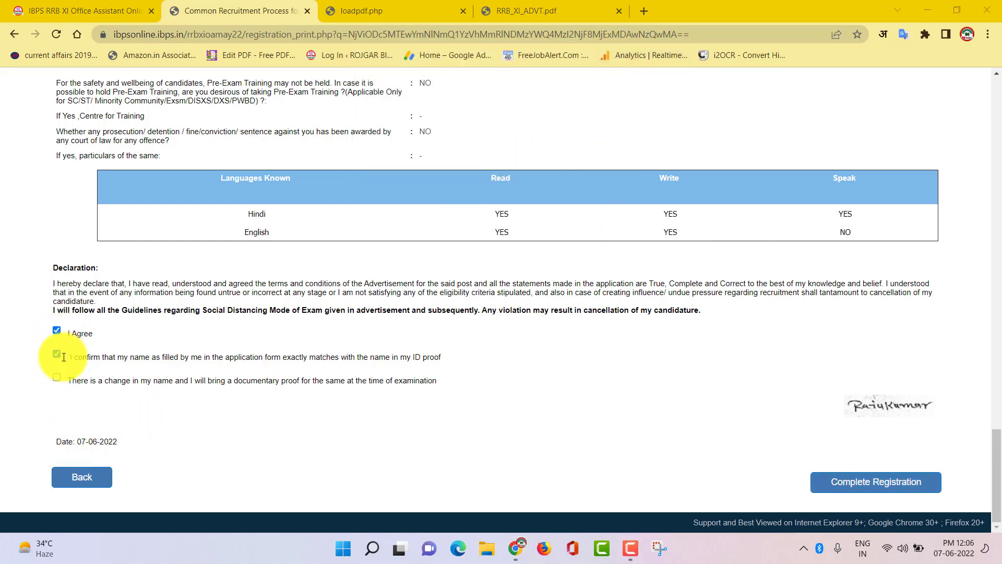
left_click(868, 481)
left_click(566, 145)
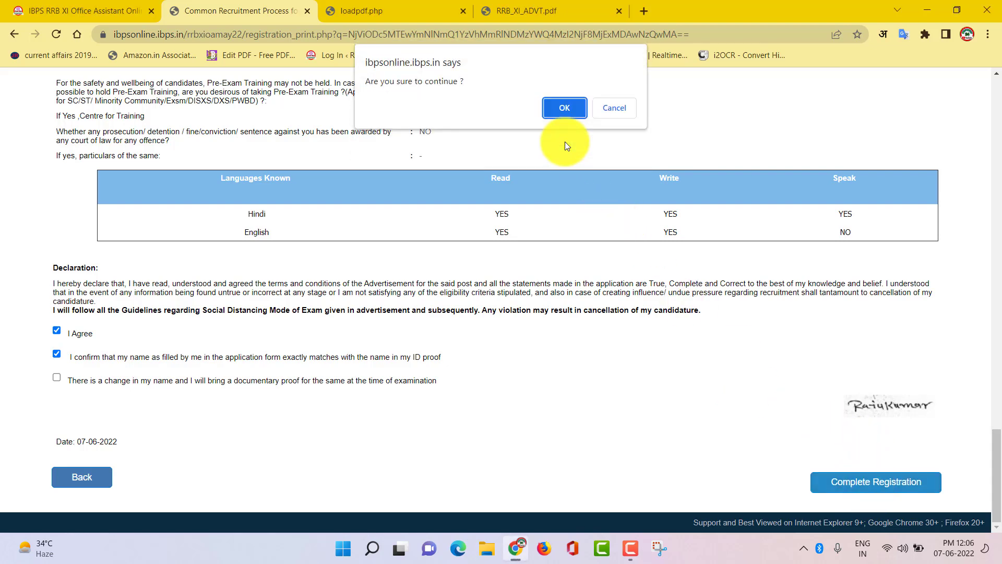
left_click(566, 109)
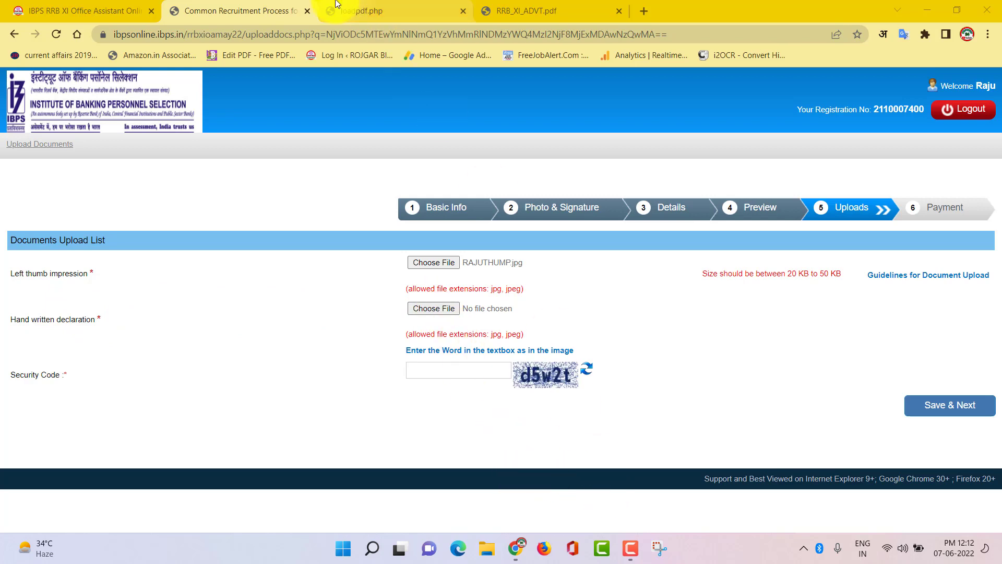
- Consult the declaration wording in RRB_XI_ADVT.pdf, choose declration.jpg as the hand written declaration, and try to submit the uploads with the security code
left_click(532, 2)
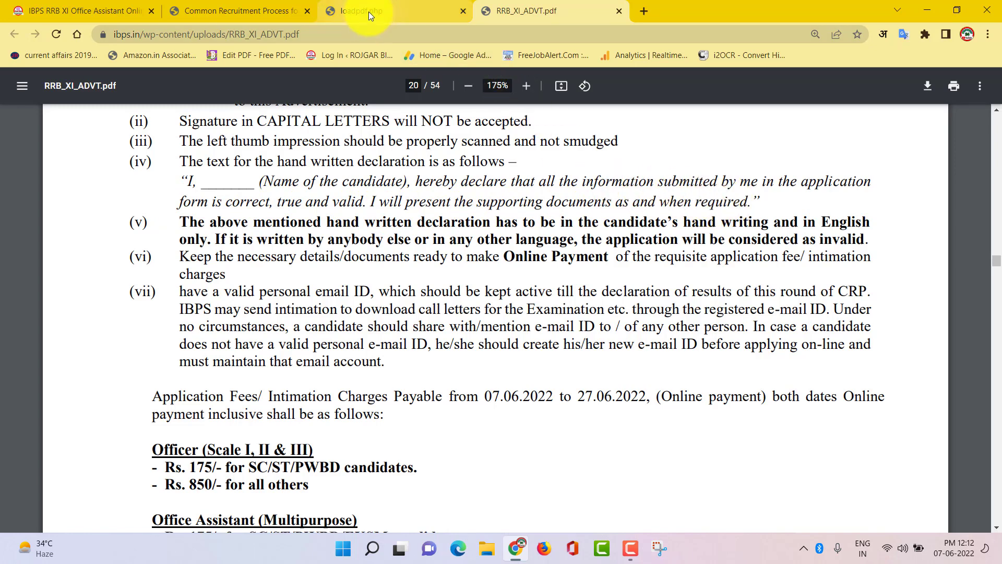
left_click(255, 7)
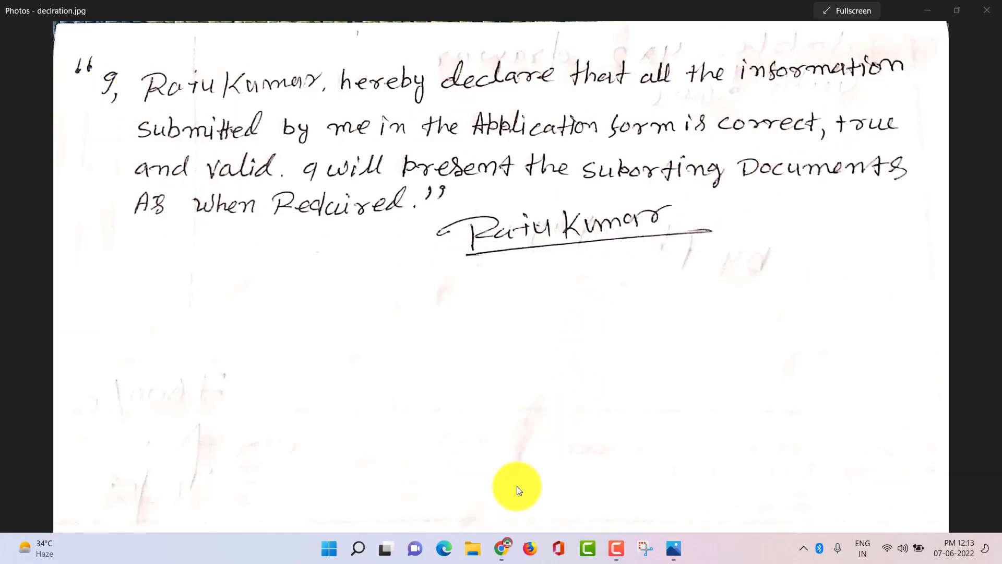
left_click(502, 547)
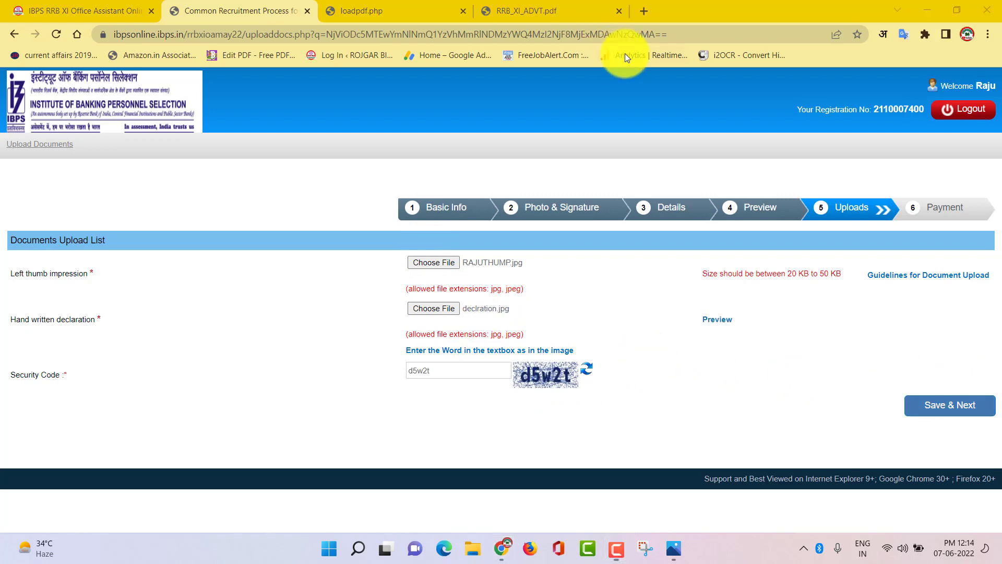
left_click(964, 412)
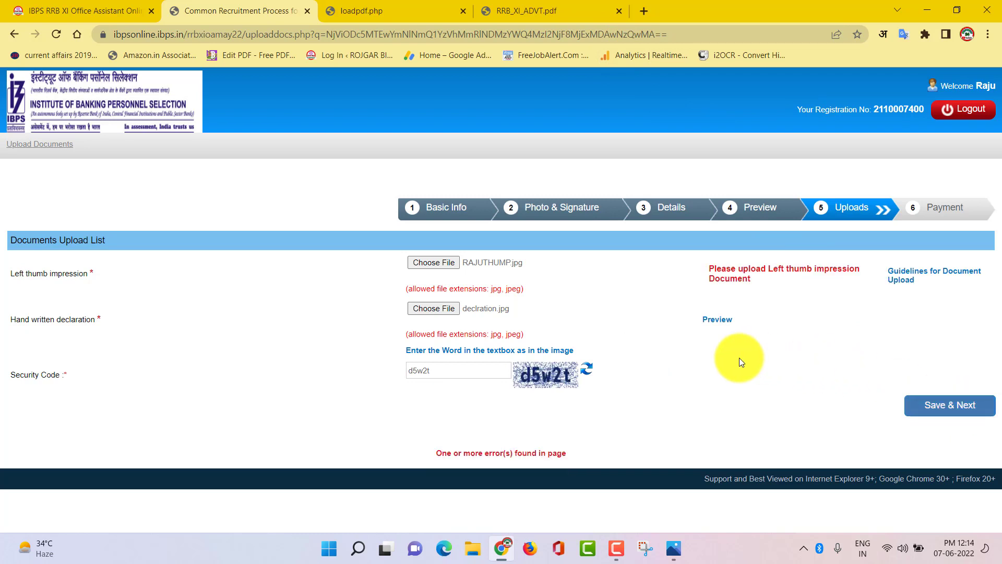